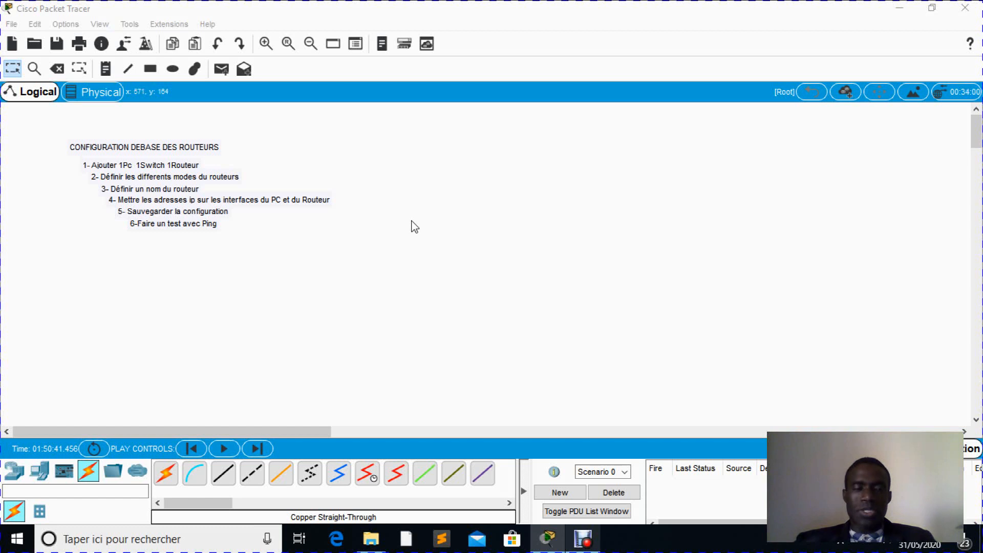
- Add a generic PC (PC-PT) to the empty workspace below the task list
left_click(42, 479)
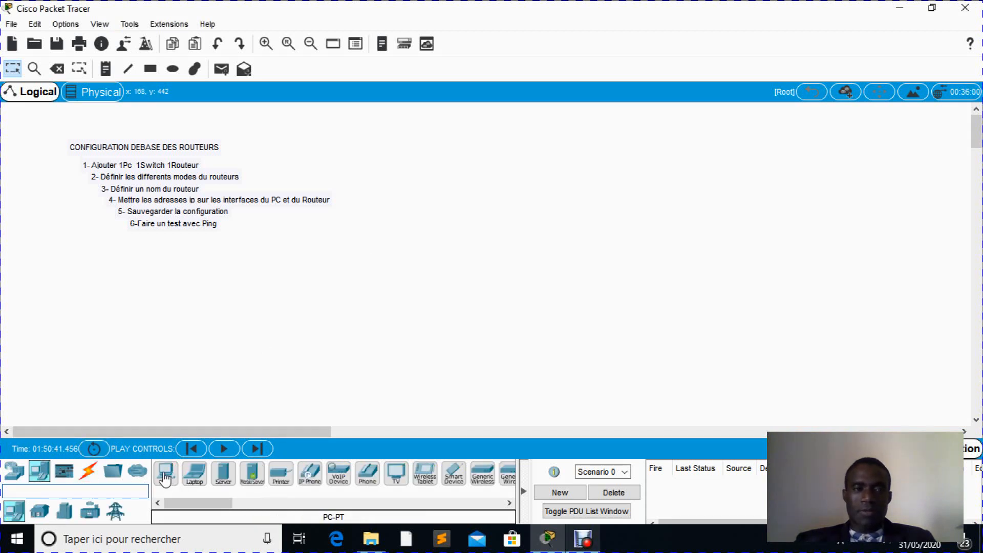
left_click(165, 478)
left_click(270, 360)
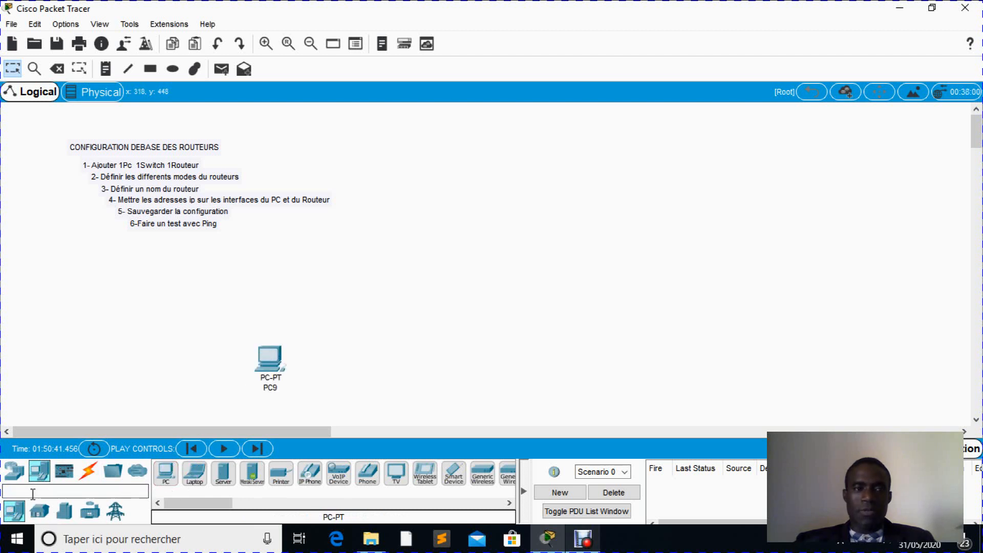
- Place a 2960 switch above and to the right of the PC
left_click(15, 474)
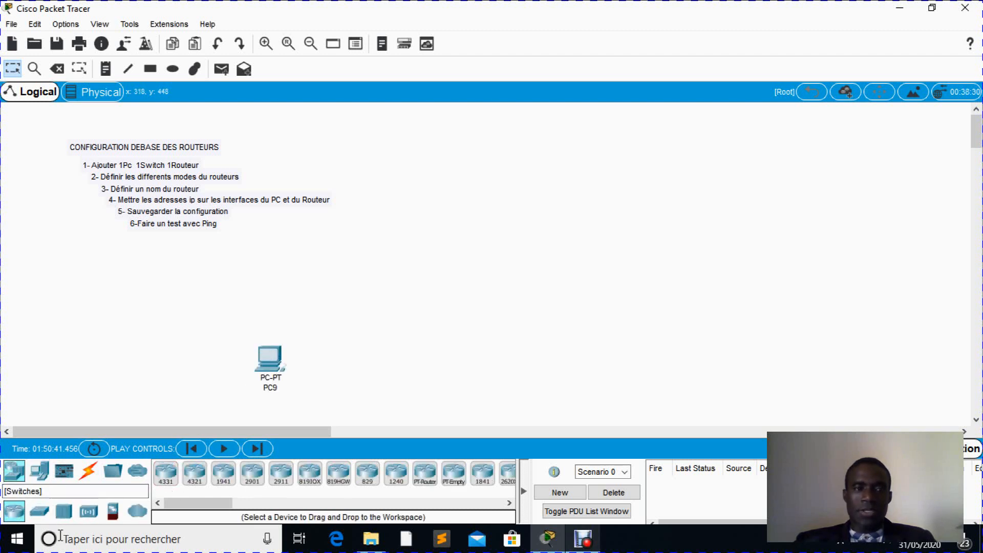
left_click(38, 513)
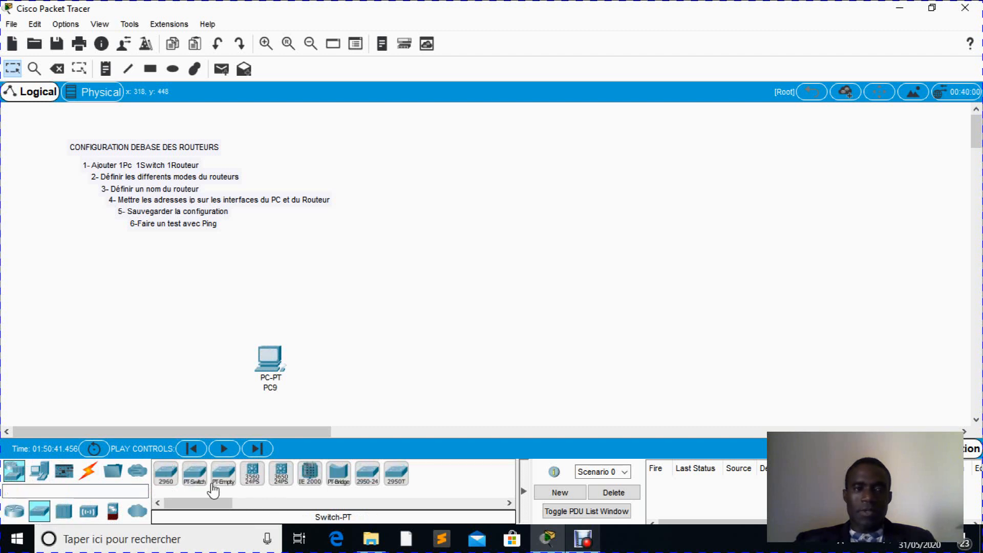
left_click(163, 475)
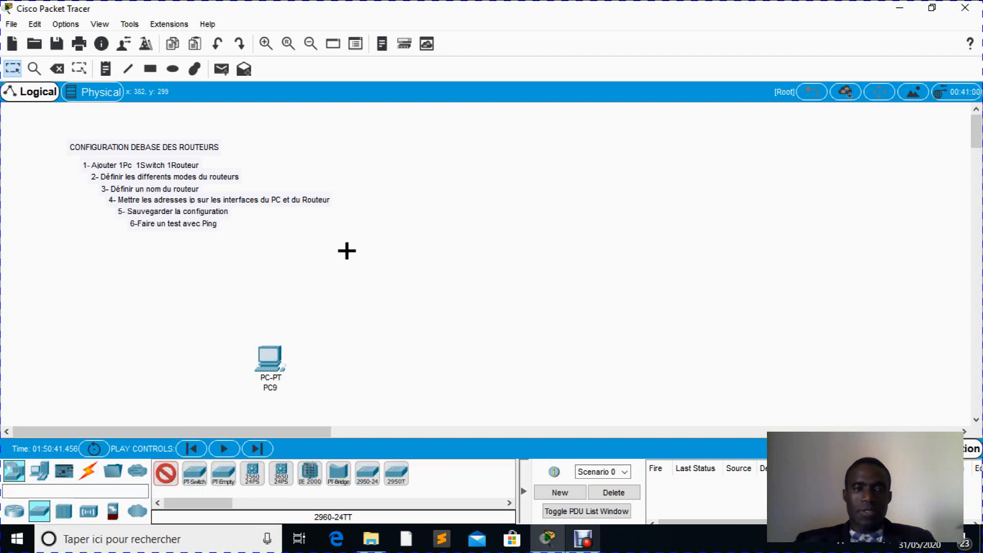
left_click(350, 248)
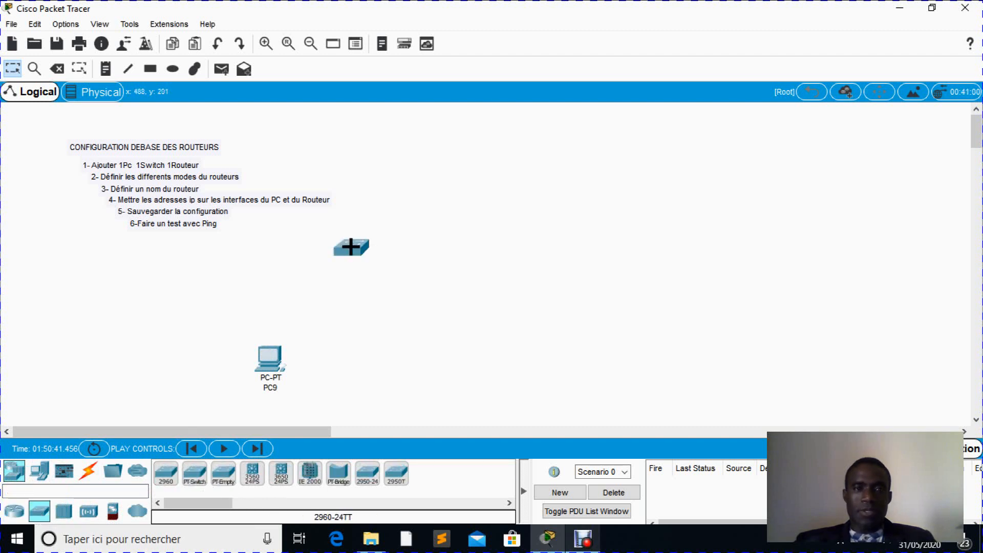
- Place a 1941 router above and to the right of the switch, and shift the switch slightly towards the lower right
left_click(16, 511)
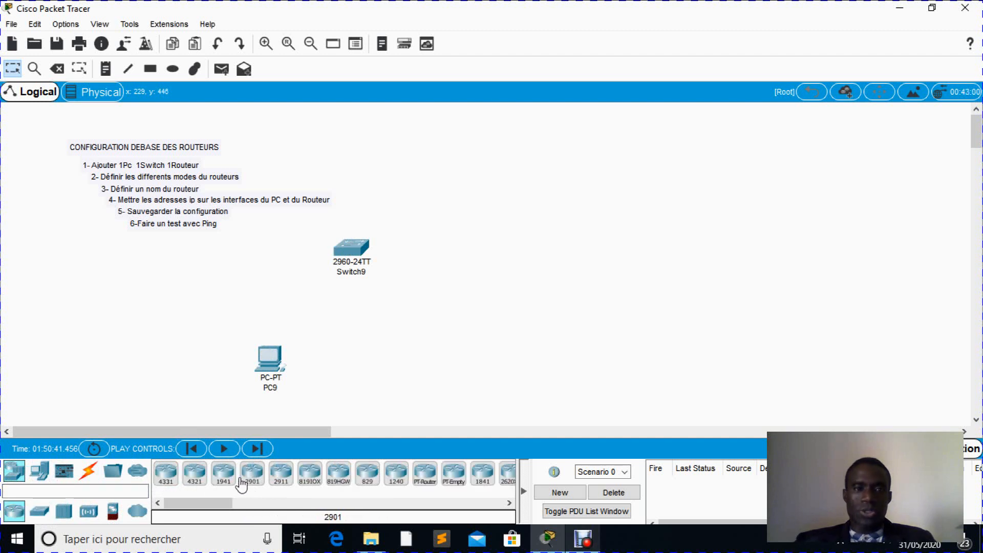
left_click(223, 474)
left_click(466, 171)
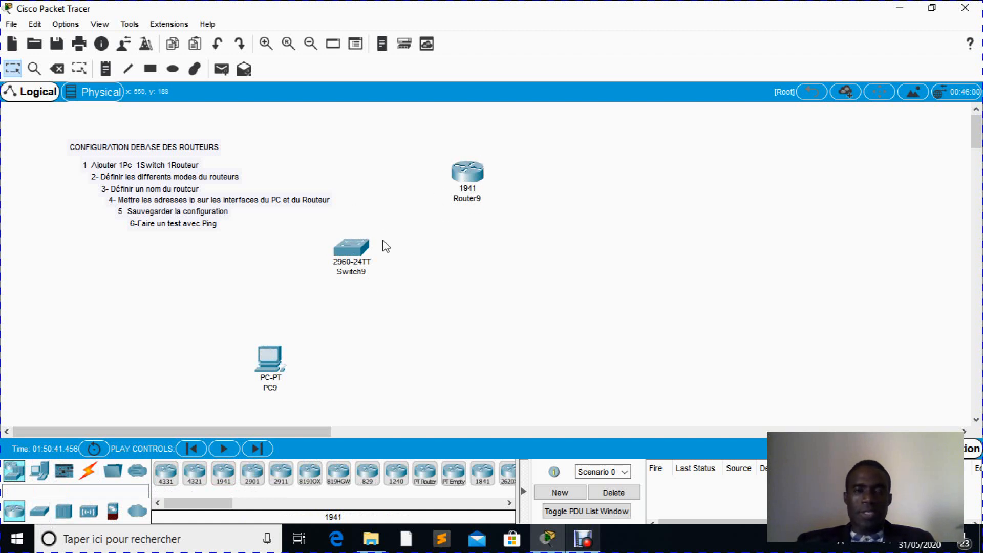
left_click_drag(357, 252, 378, 261)
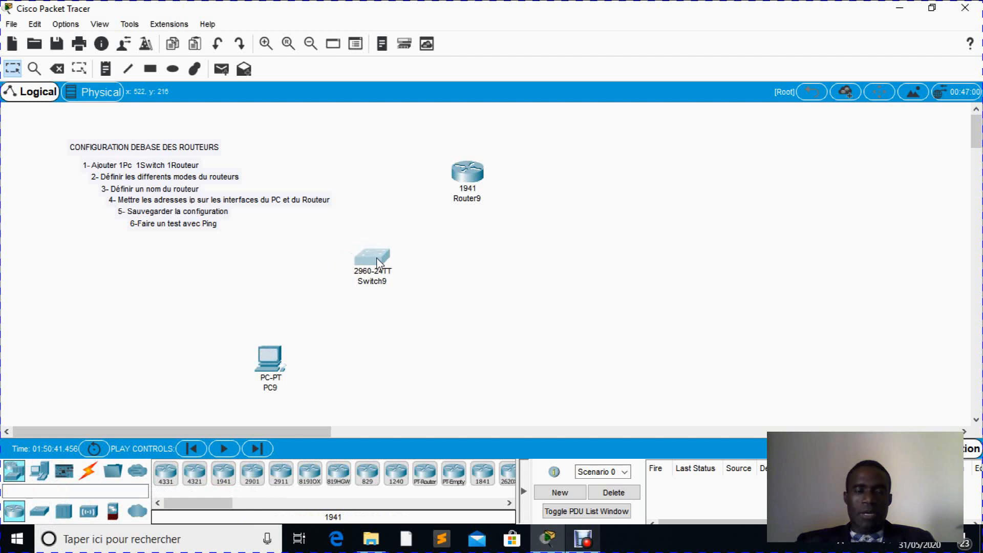
- Connect the PC's FastEthernet0 port to the switch's FastEthernet0/1 port with a copper straight-through cable
left_click(90, 473)
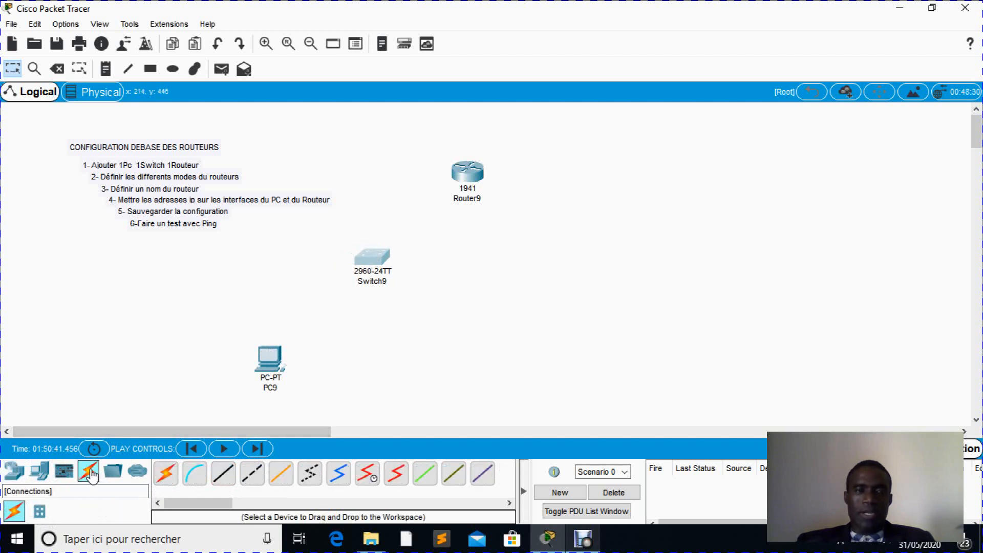
left_click(222, 474)
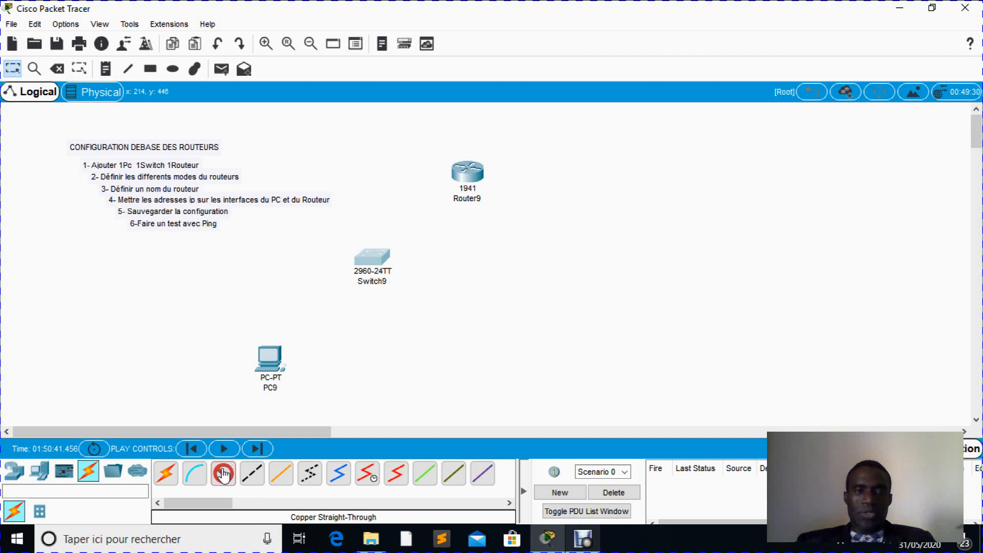
left_click(271, 366)
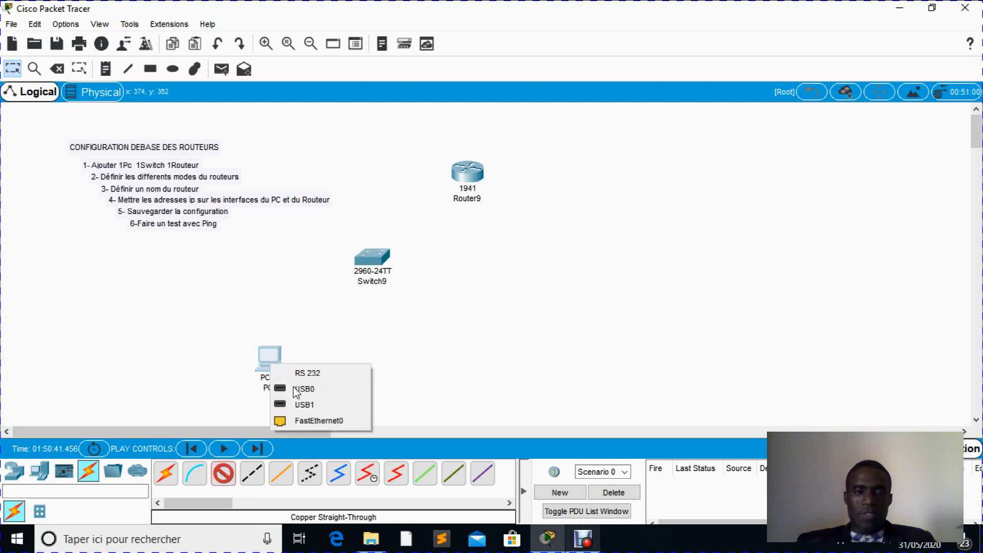
left_click(301, 420)
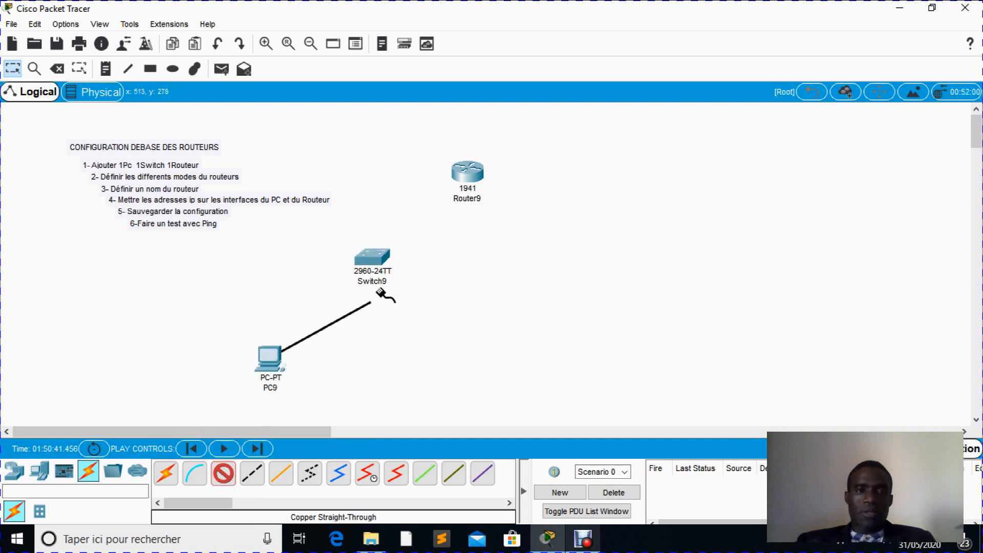
left_click(370, 262)
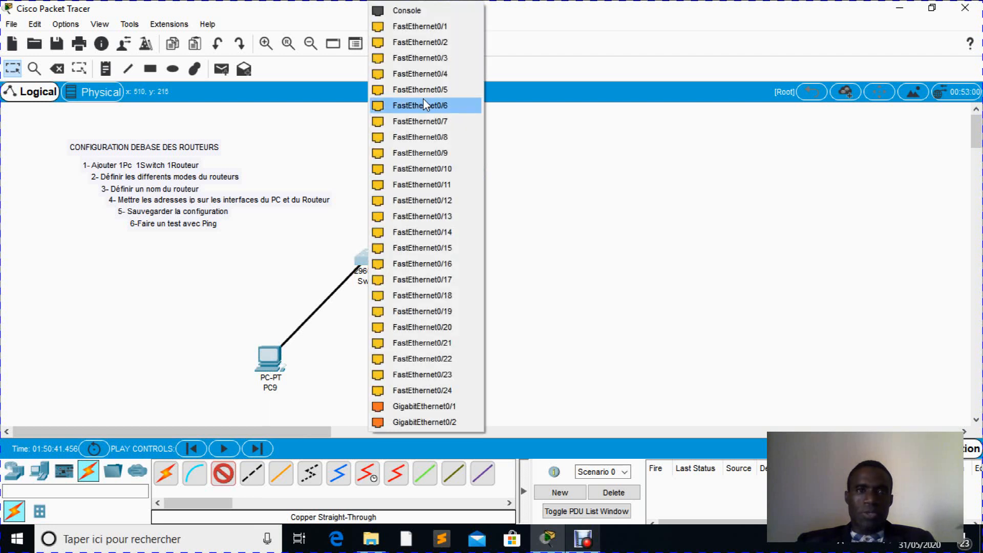
left_click(409, 26)
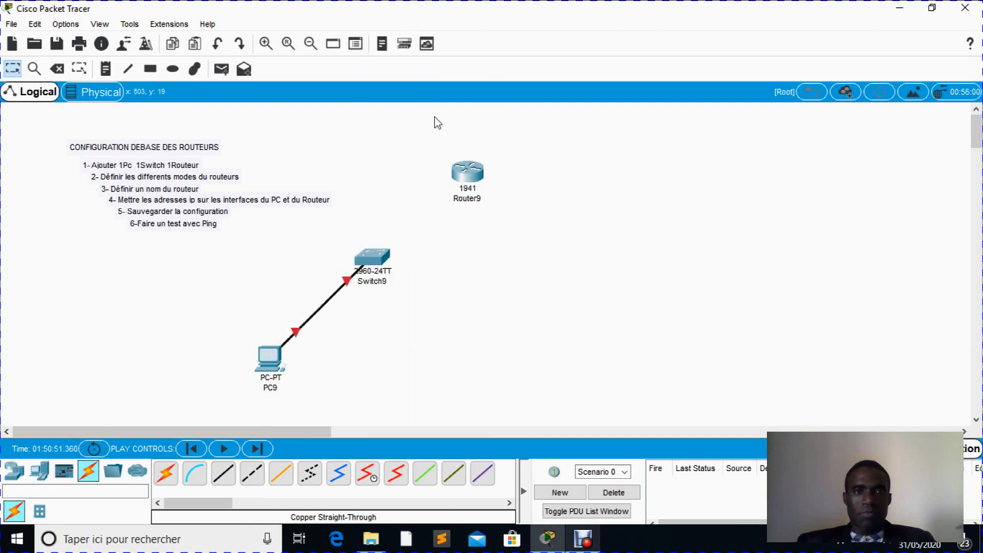
- Connect the switch's FastEthernet0/2 port to the router's GigabitEthernet0/0 port with a copper straight-through cable
left_click(223, 474)
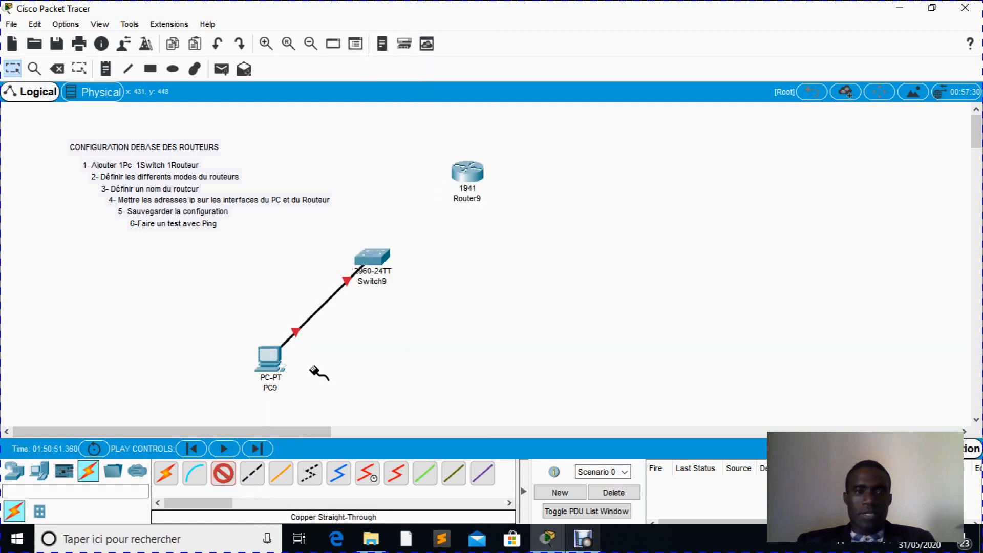
left_click(378, 256)
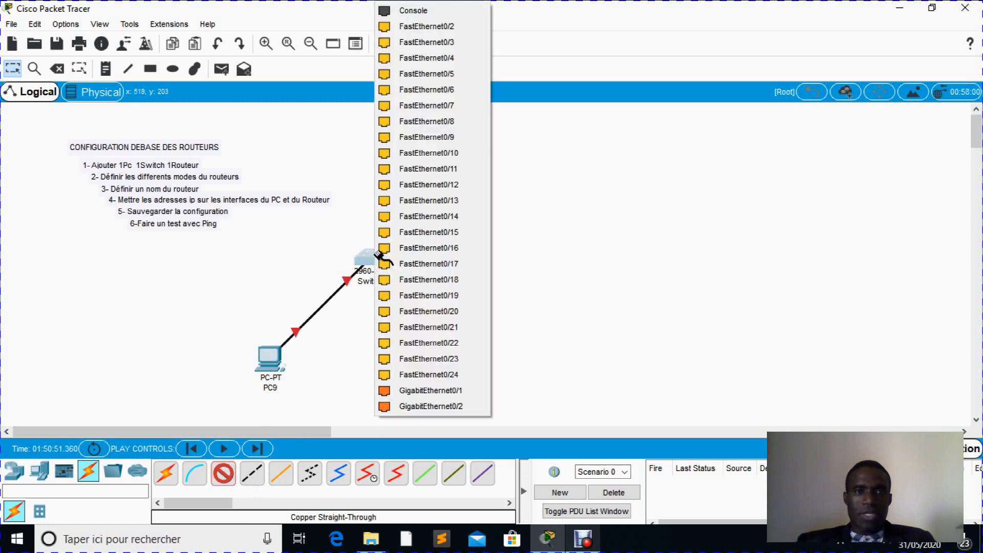
left_click(417, 27)
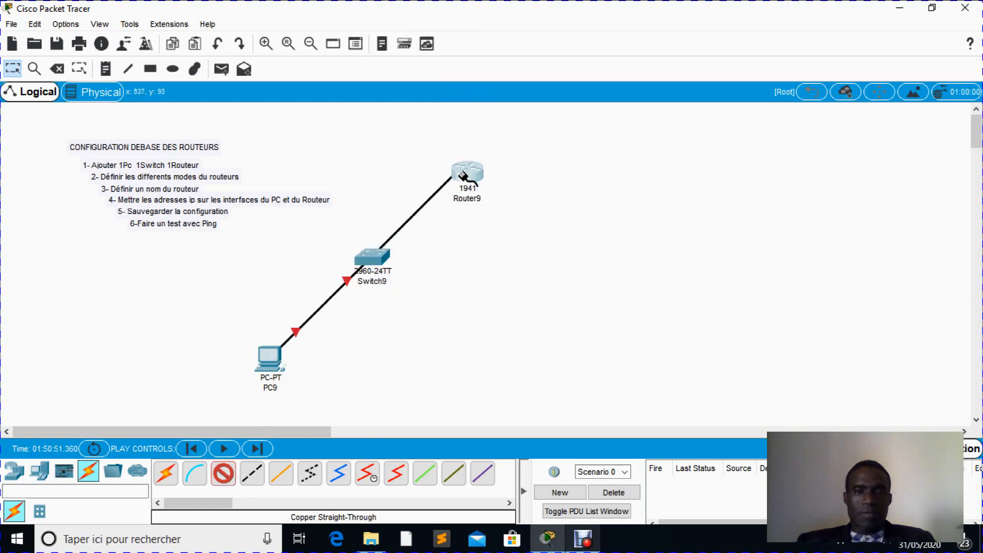
left_click(464, 175)
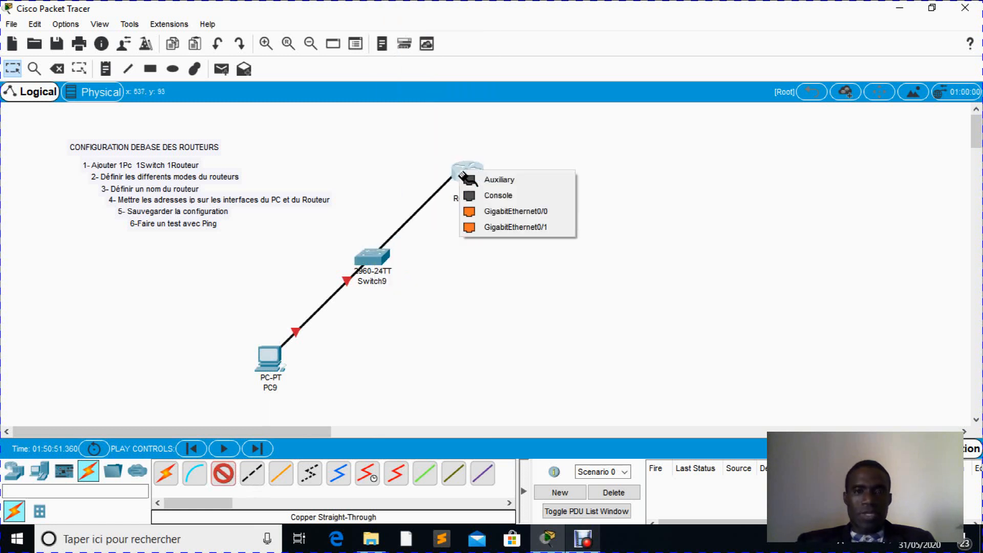
left_click(518, 215)
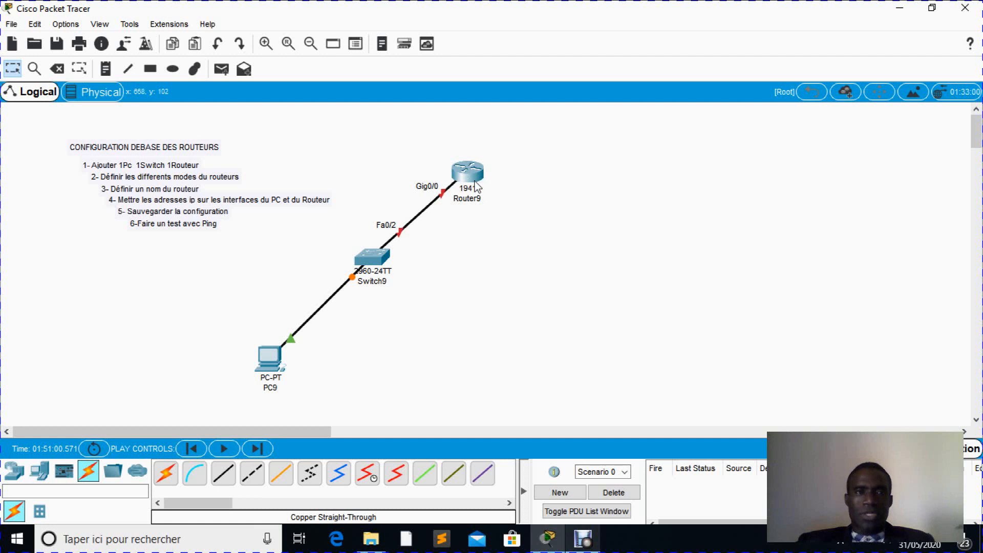
- Open the 1941 router's command-line interface and maximize its window
mouse_move(474, 180)
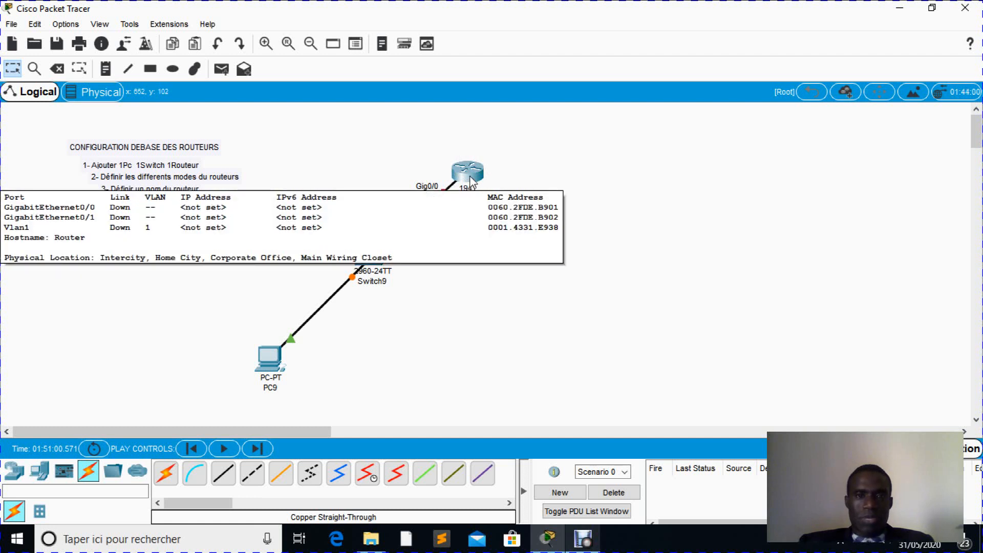
left_click(471, 174)
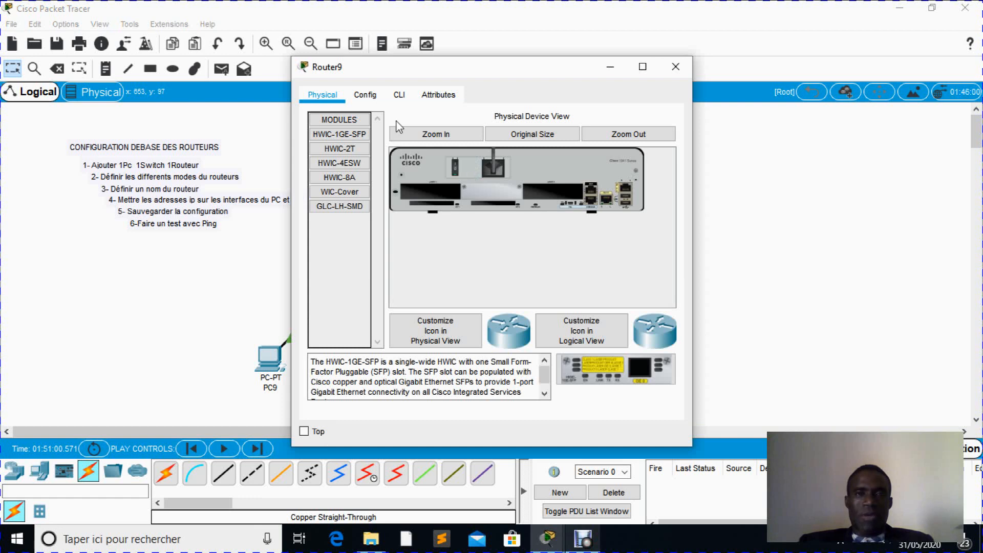
left_click(399, 98)
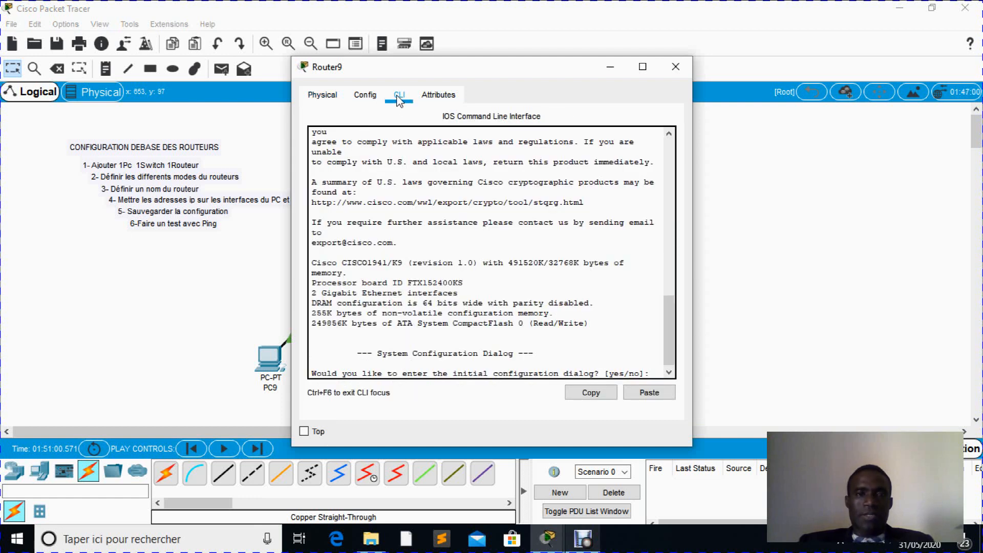
left_click(644, 67)
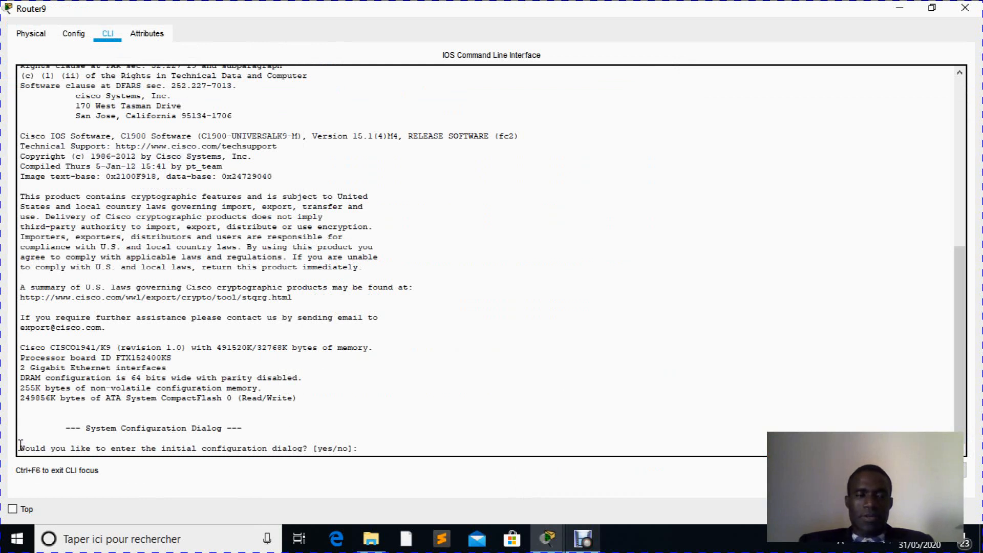
- Decline the router's initial configuration dialog with "n" and start the command-line session
left_click_drag(25, 443, 355, 448)
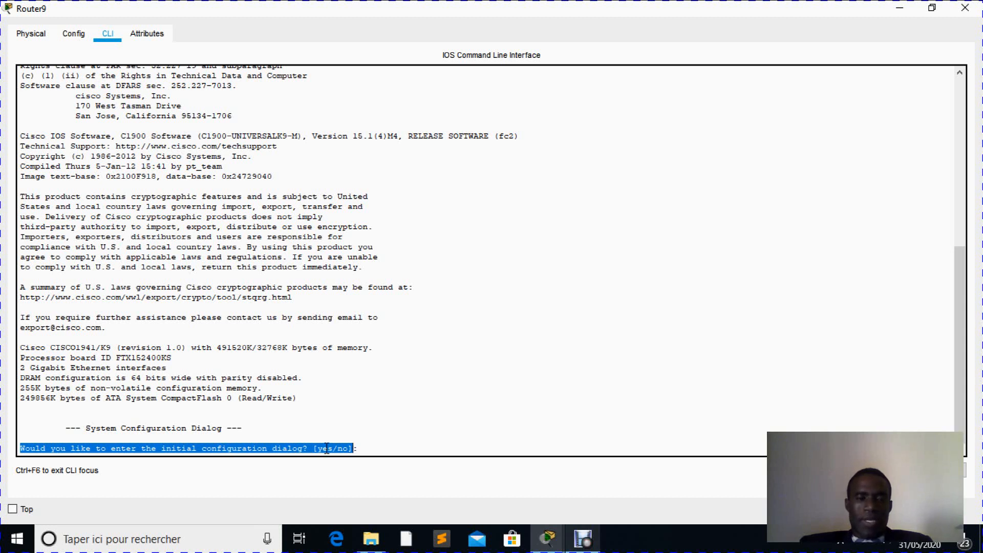
left_click(362, 450)
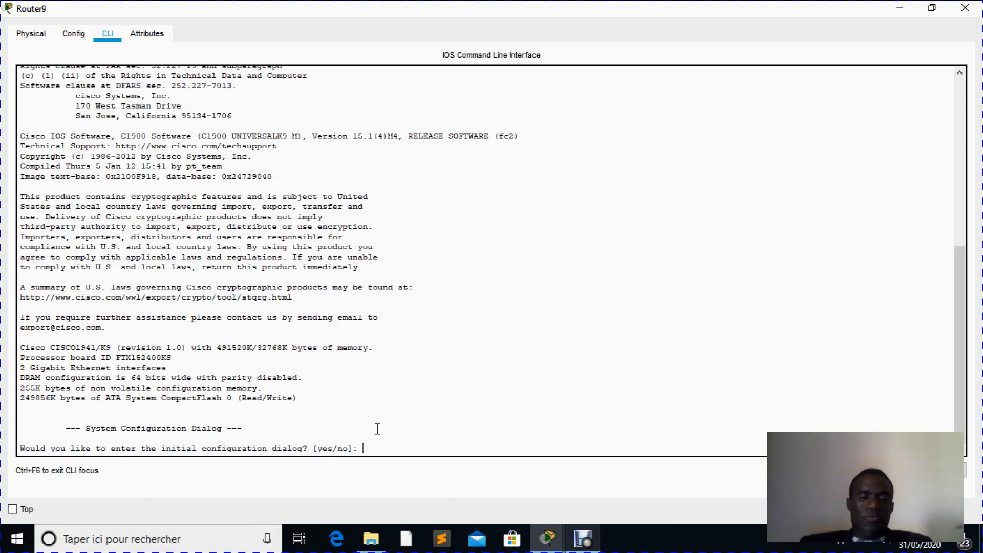
type("n")
key("Return")
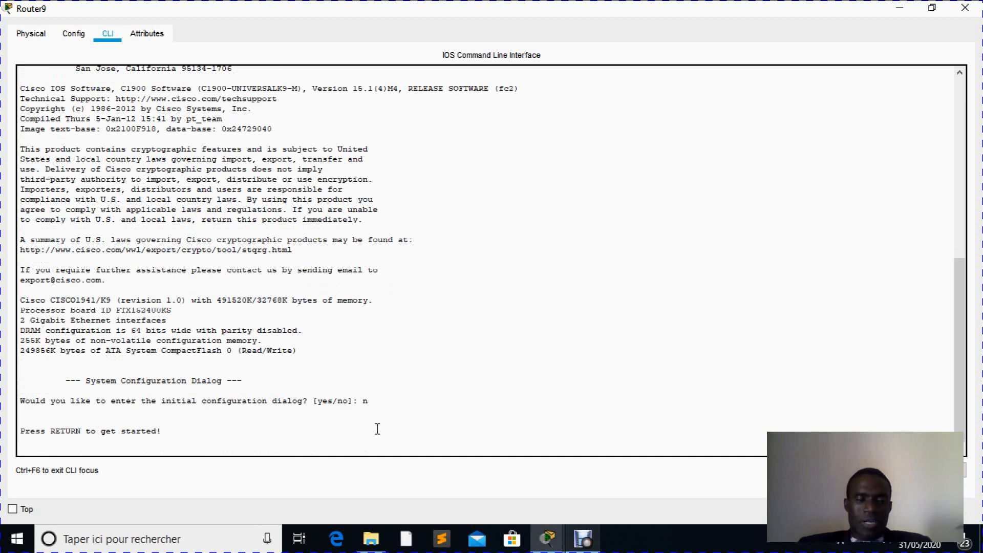
key("Return")
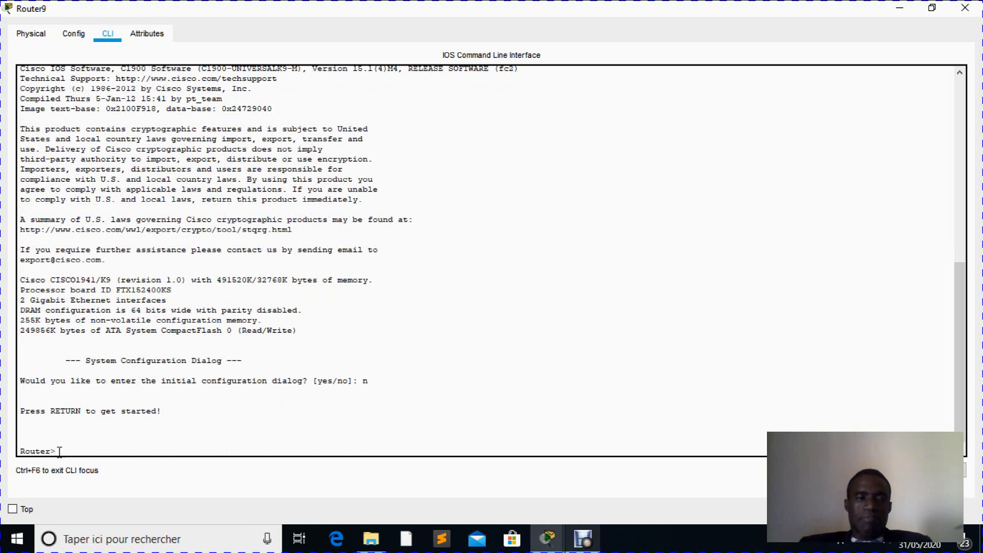
left_click_drag(58, 452, 22, 449)
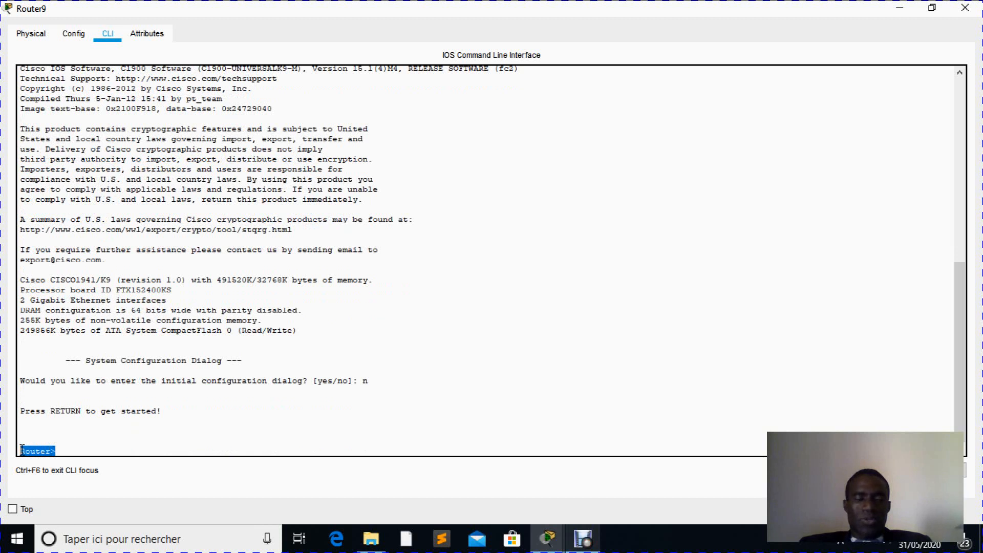
left_click(48, 453)
left_click_drag(50, 452, 21, 452)
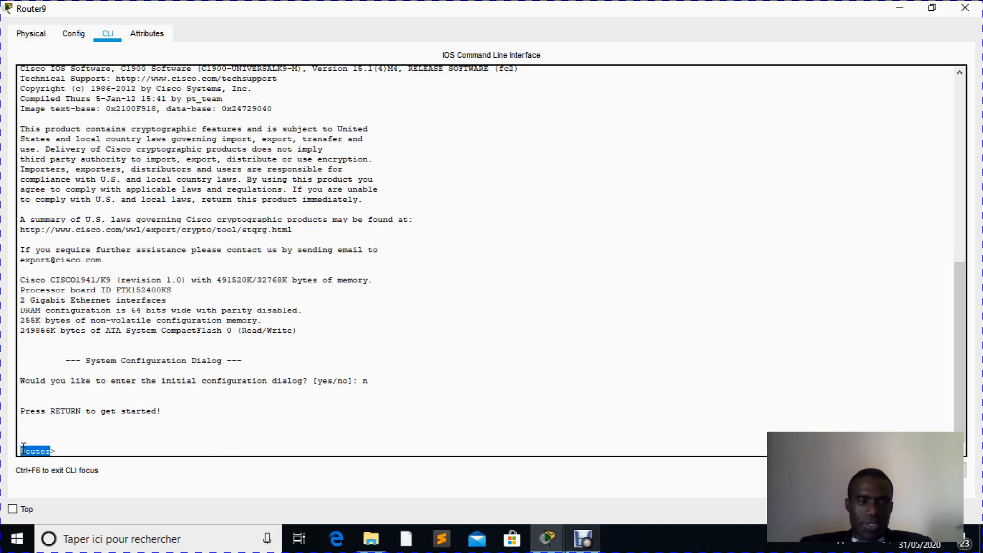
left_click(52, 449)
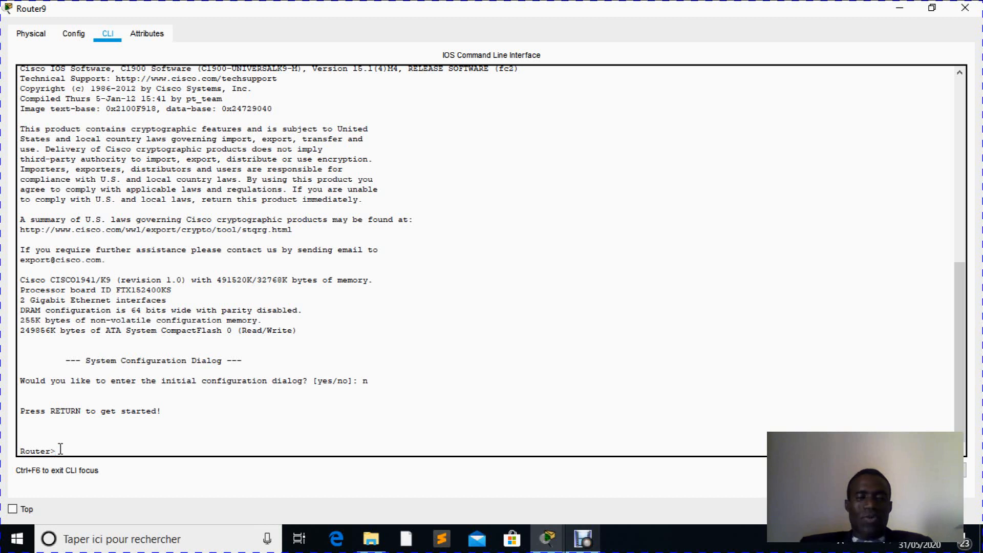
- Enter the router's privileged EXEC mode with the command "enable"
type("ena")
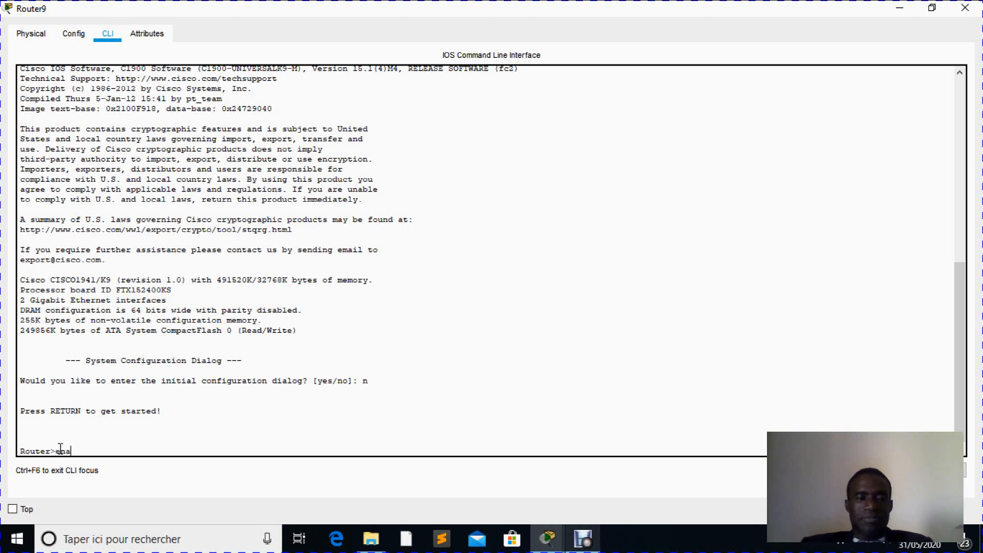
type("bla=")
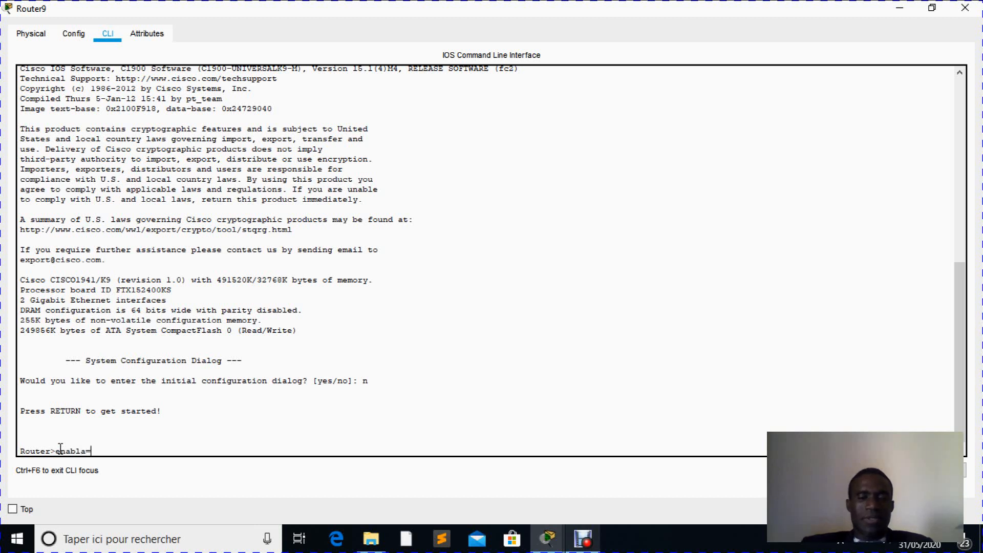
key("BackSpace")
key("BackSpace")
type("e")
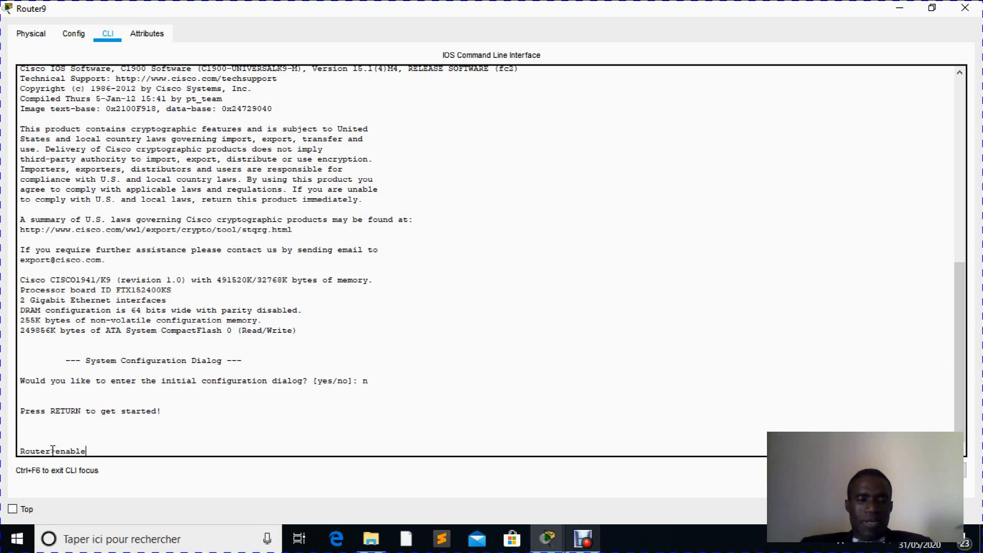
left_click_drag(52, 450, 88, 450)
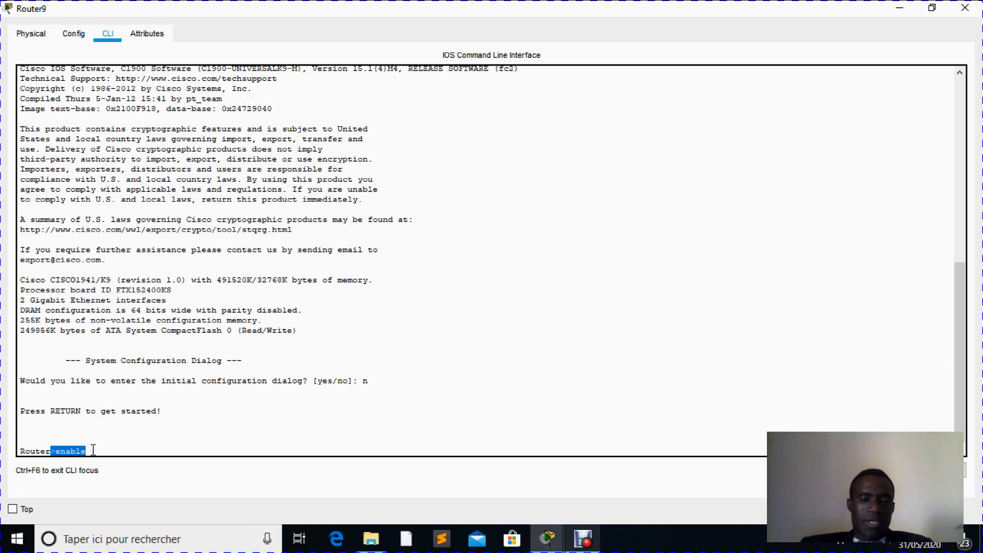
key("Return")
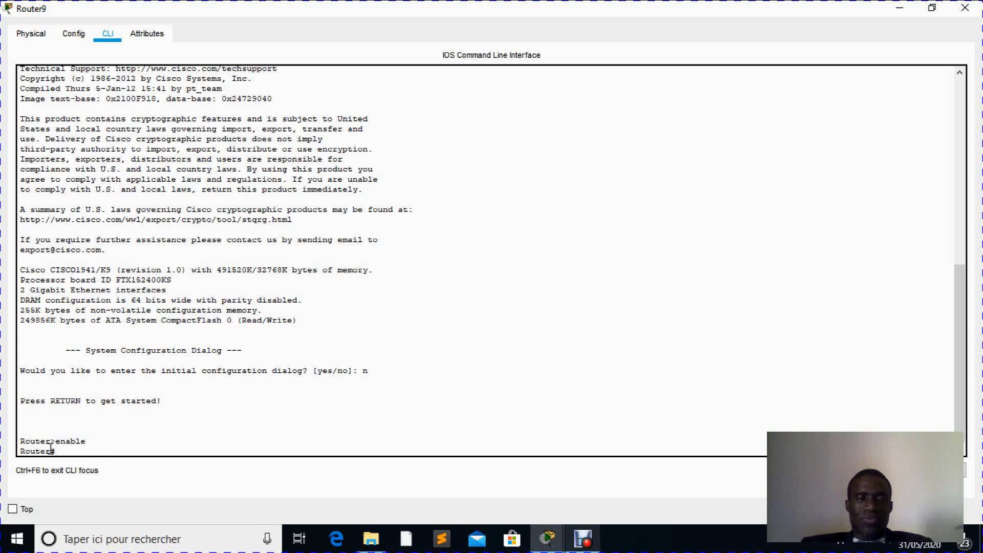
left_click_drag(51, 450, 19, 451)
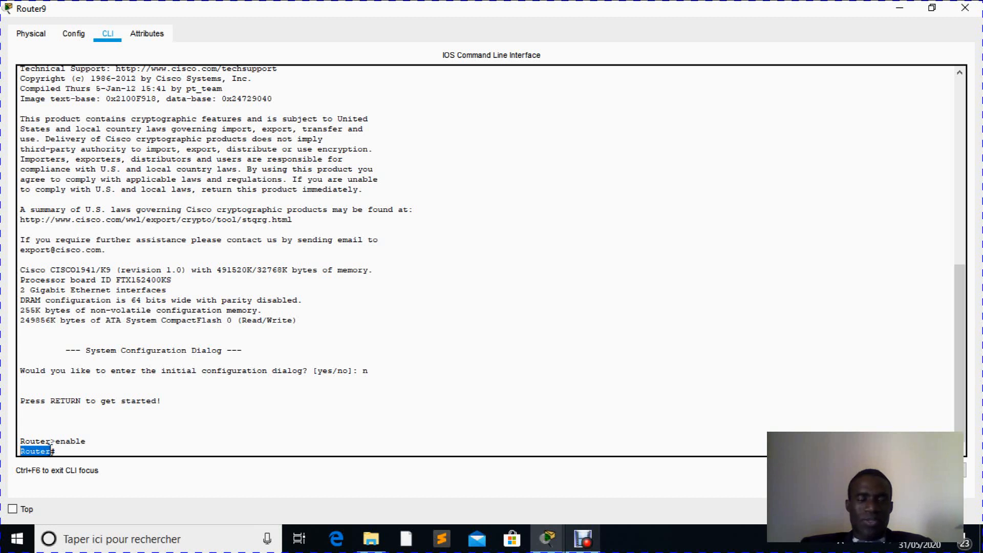
left_click(58, 451)
left_click_drag(57, 450, 50, 451)
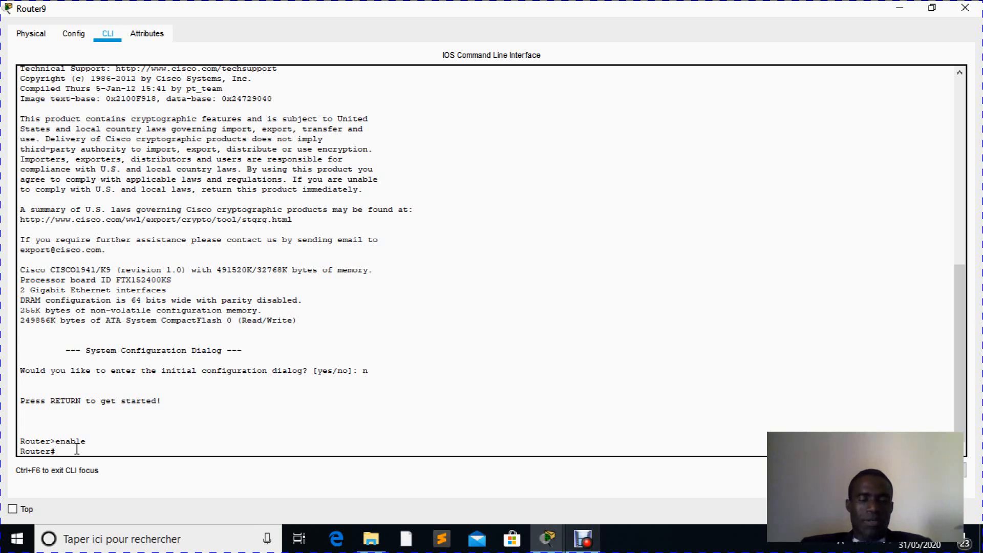
- Enter the router's global configuration mode with the command "config t"
type("co")
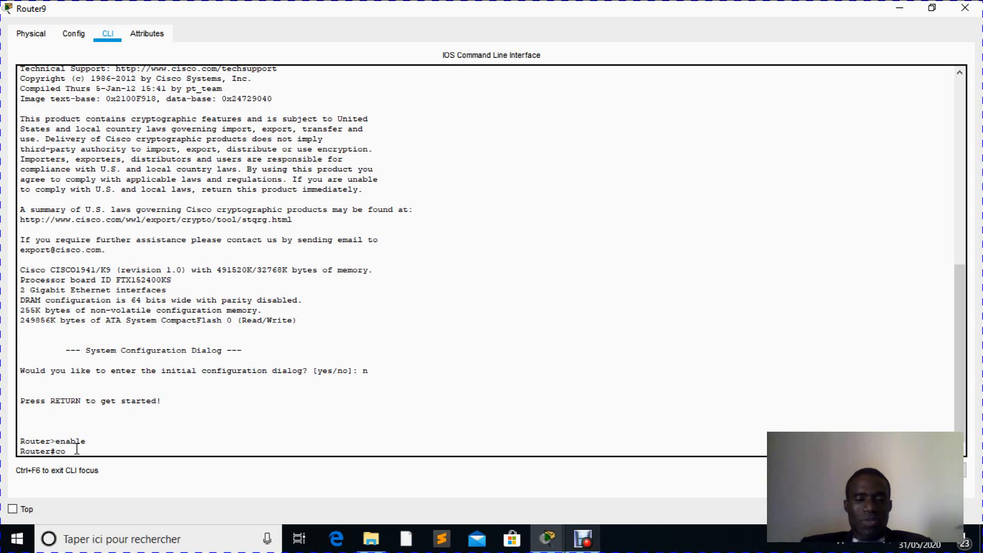
type("nfig")
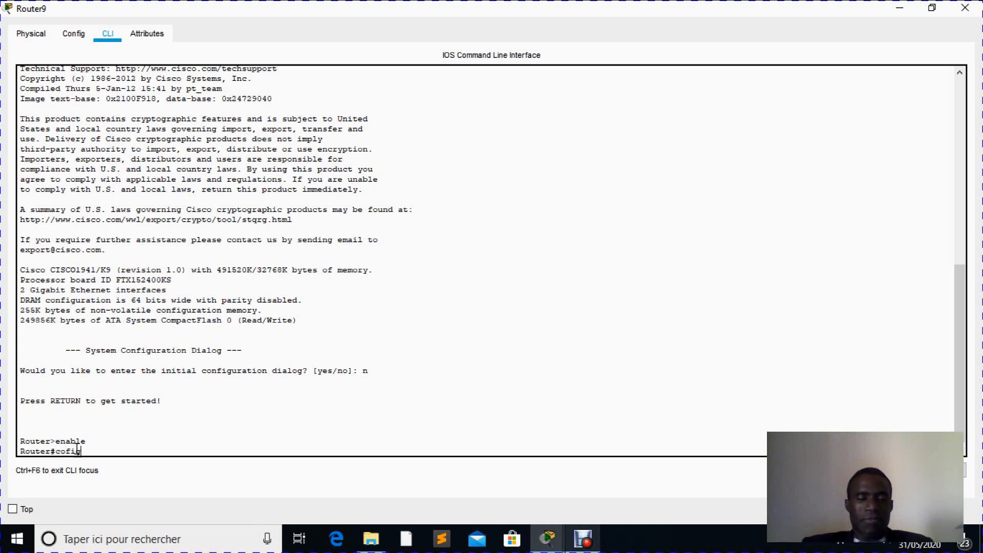
type(" t")
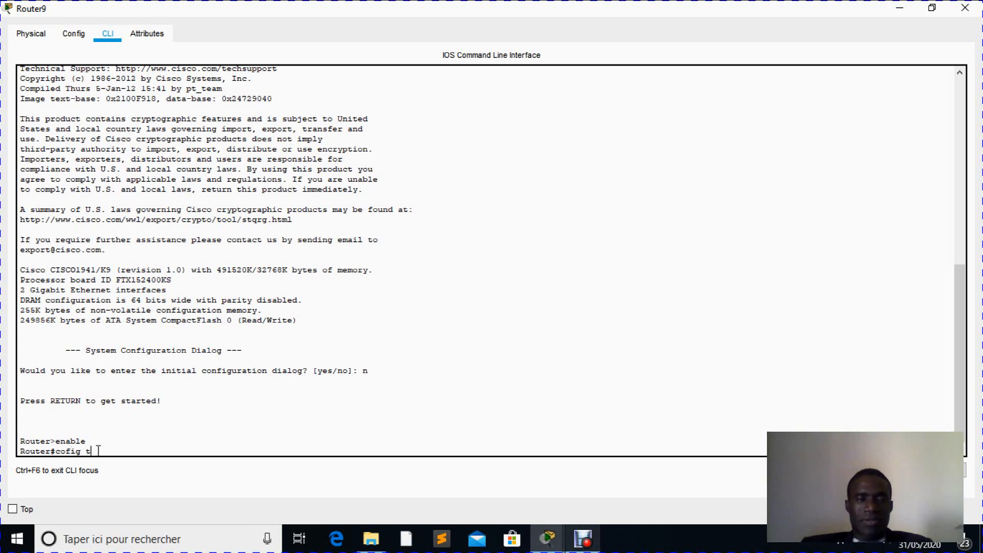
key("BackSpace")
key("BackSpace")
key("BackSpace")
key("BackSpace")
key("BackSpace")
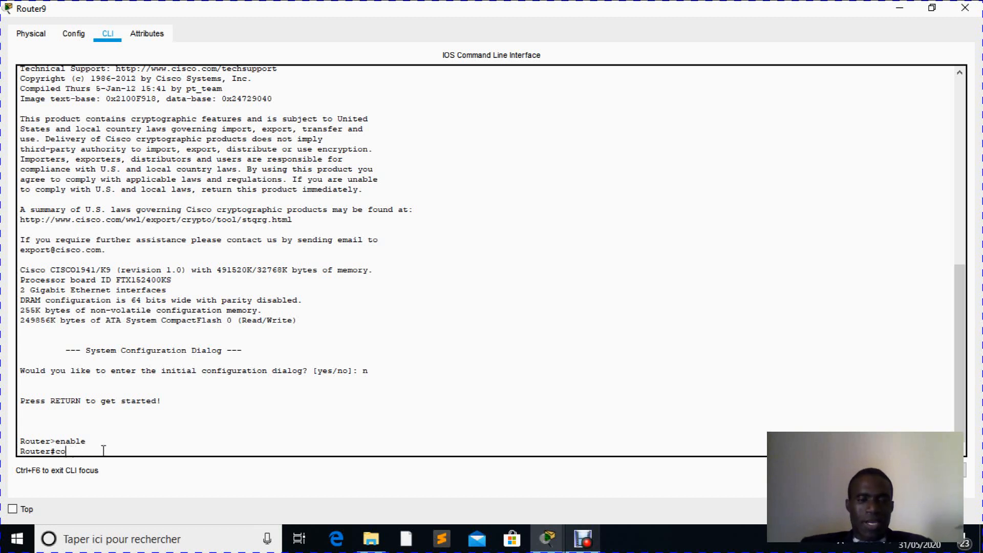
type("nf")
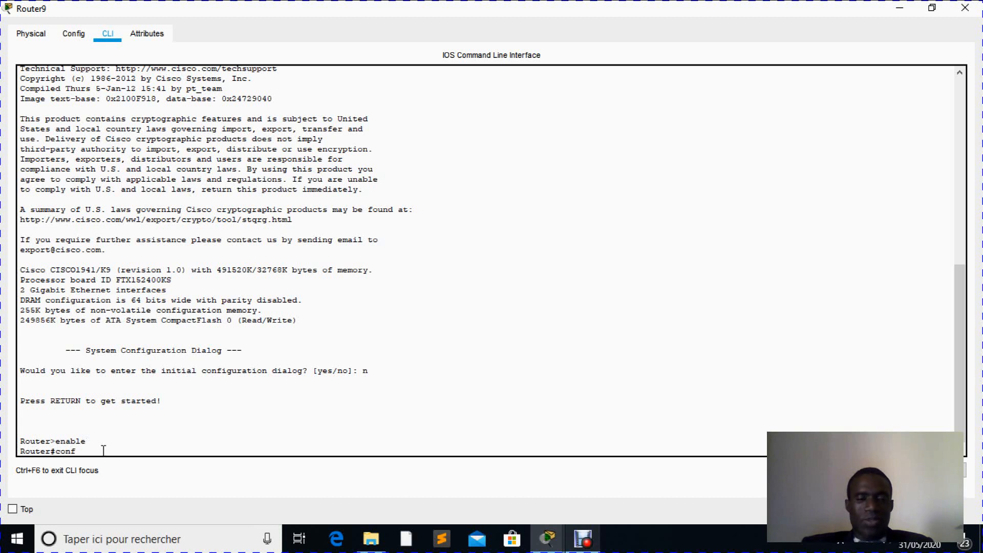
type("ig t")
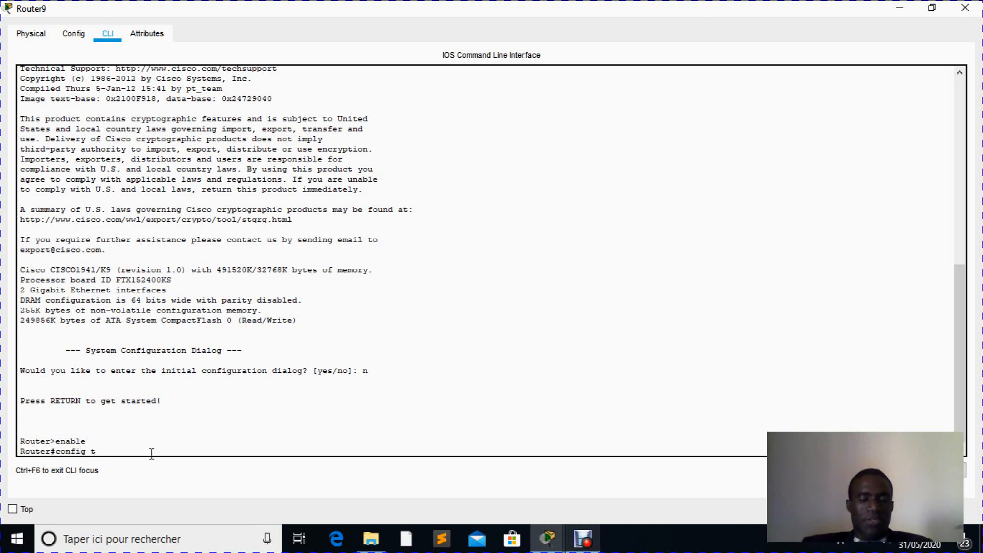
key("Return")
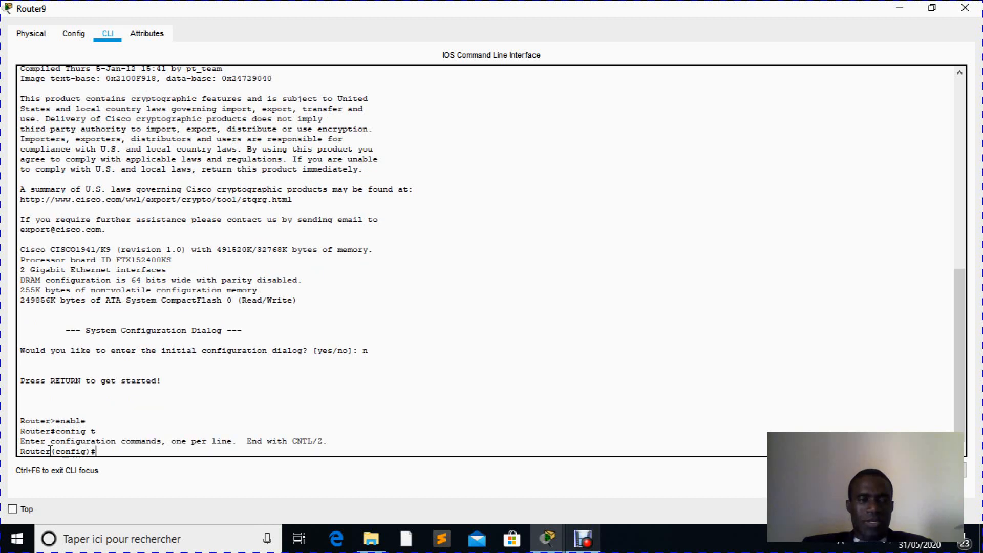
left_click_drag(48, 451, 91, 451)
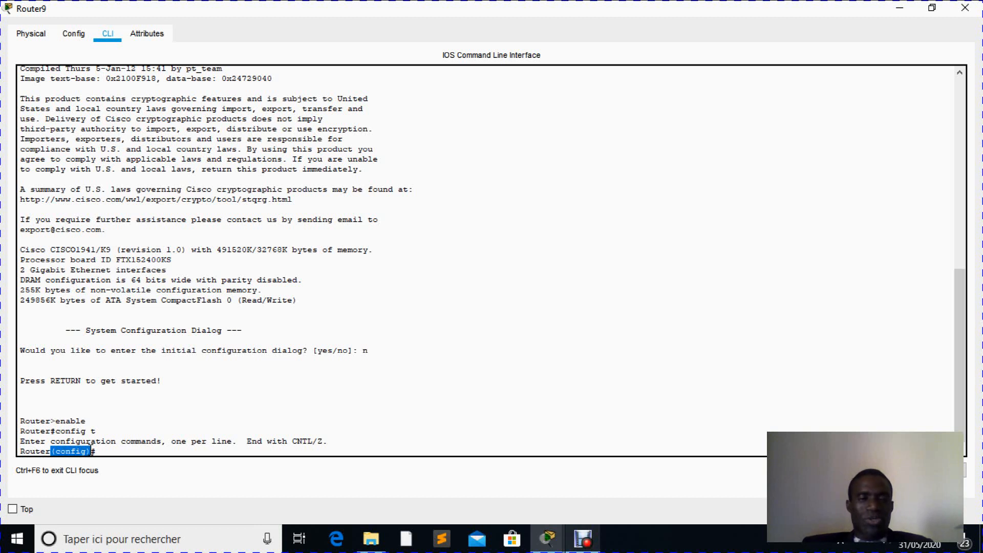
left_click(98, 449)
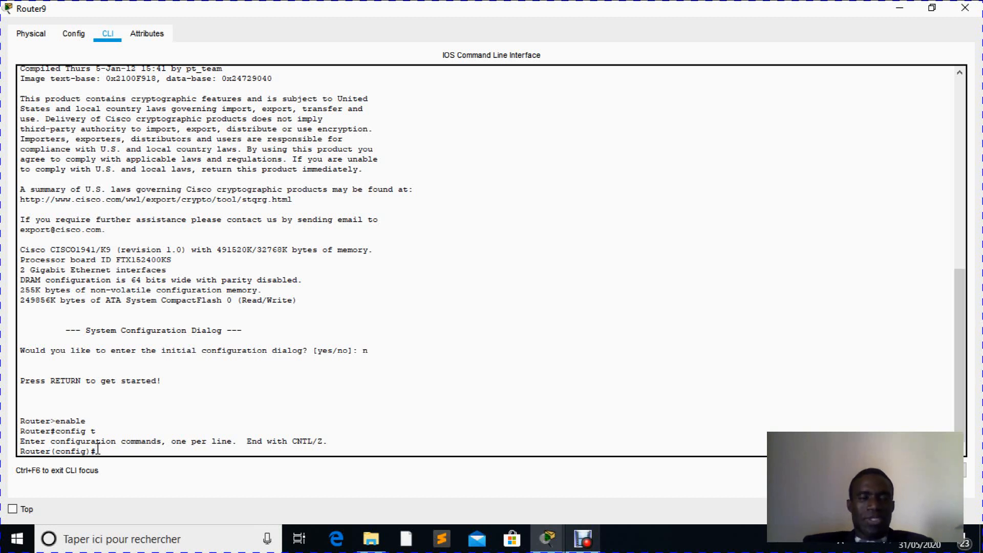
- Set the router's hostname to LABOIG with the hostname command
type("hos")
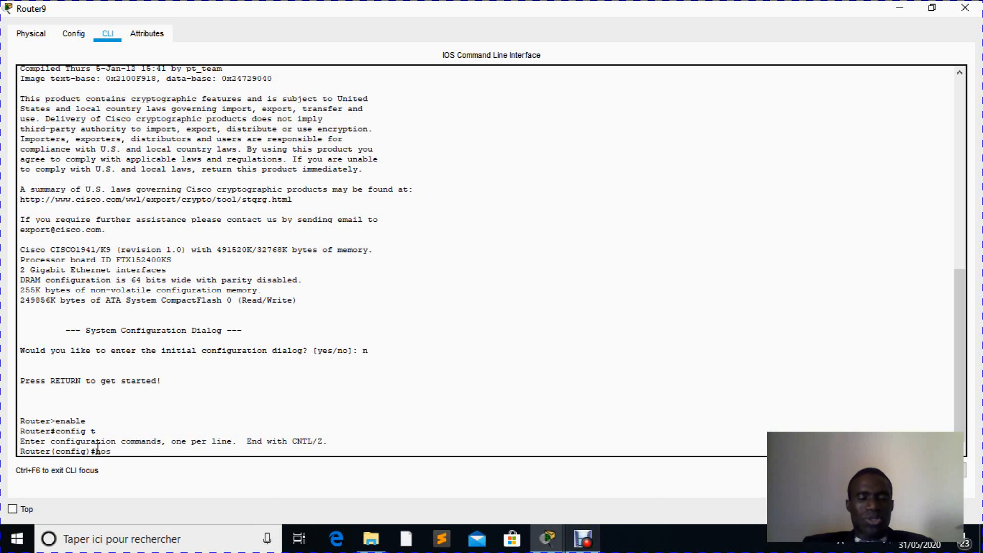
type("tname")
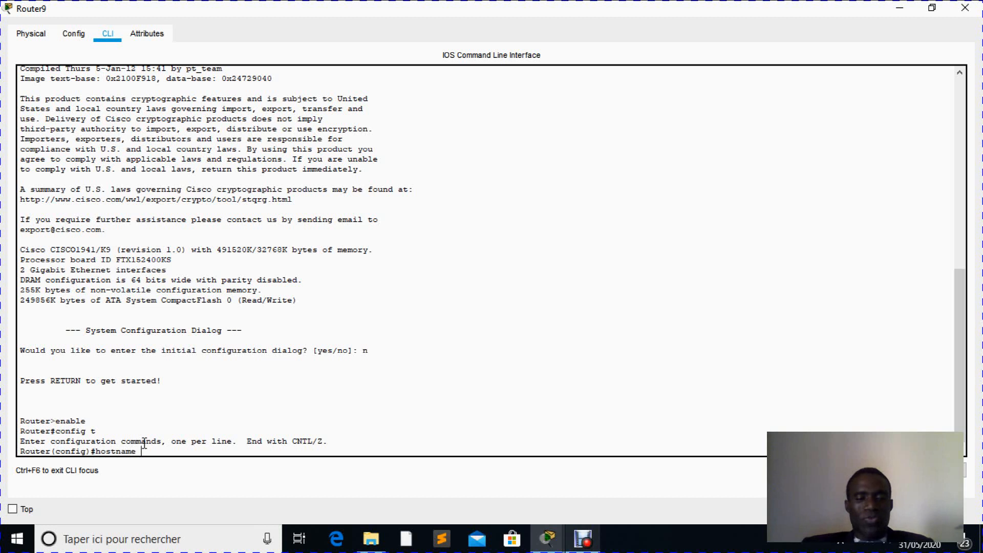
type("LABIG")
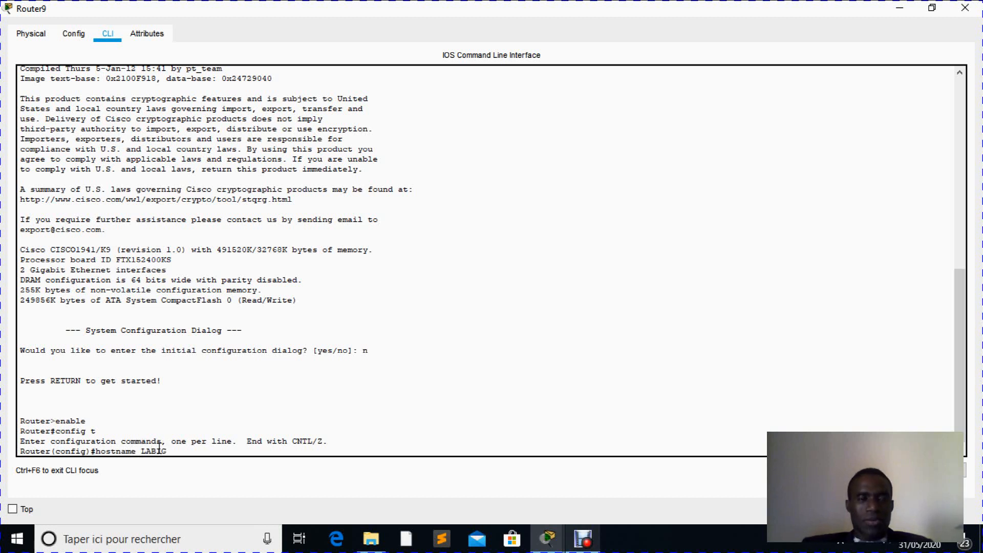
key("BackSpace")
key("BackSpace")
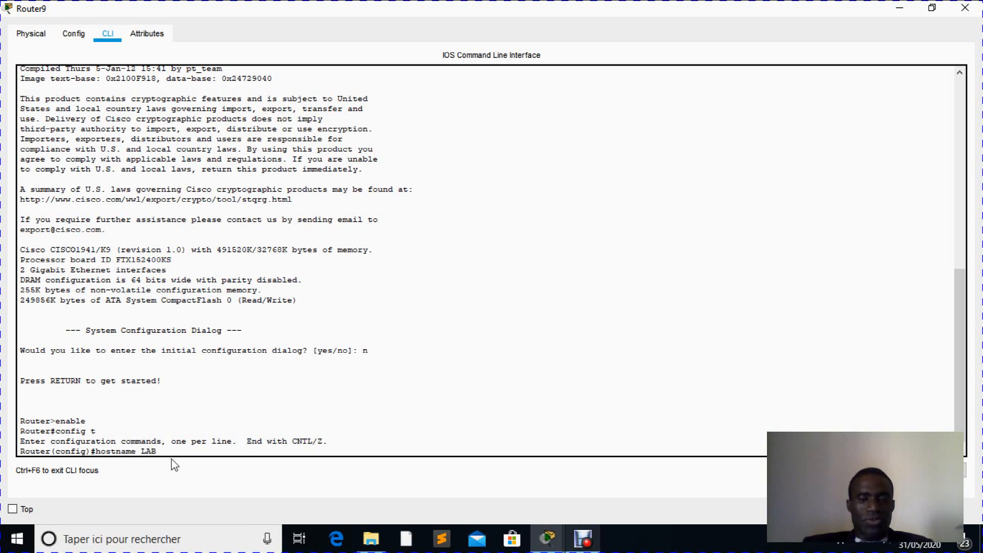
type("OIG")
key("Return")
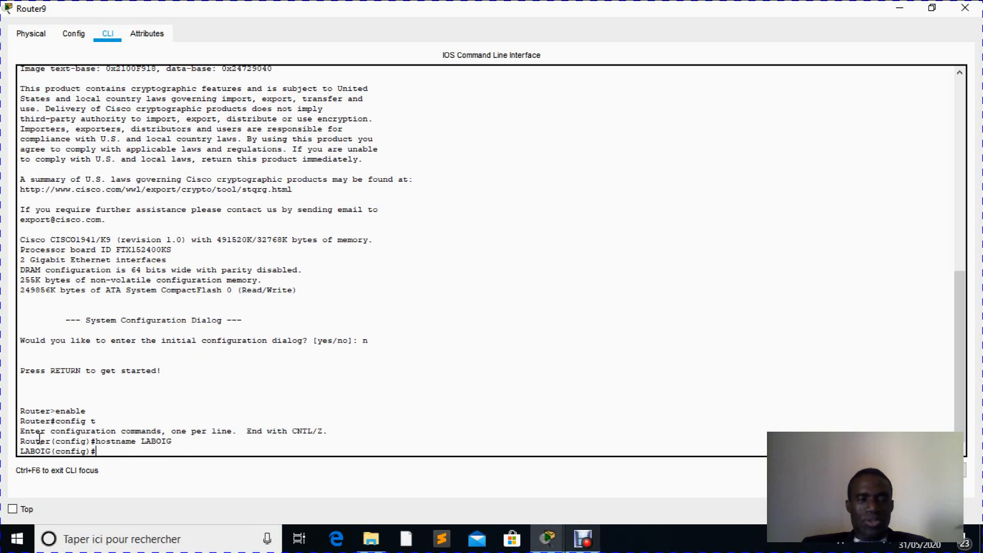
left_click_drag(50, 452, 19, 451)
left_click(102, 452)
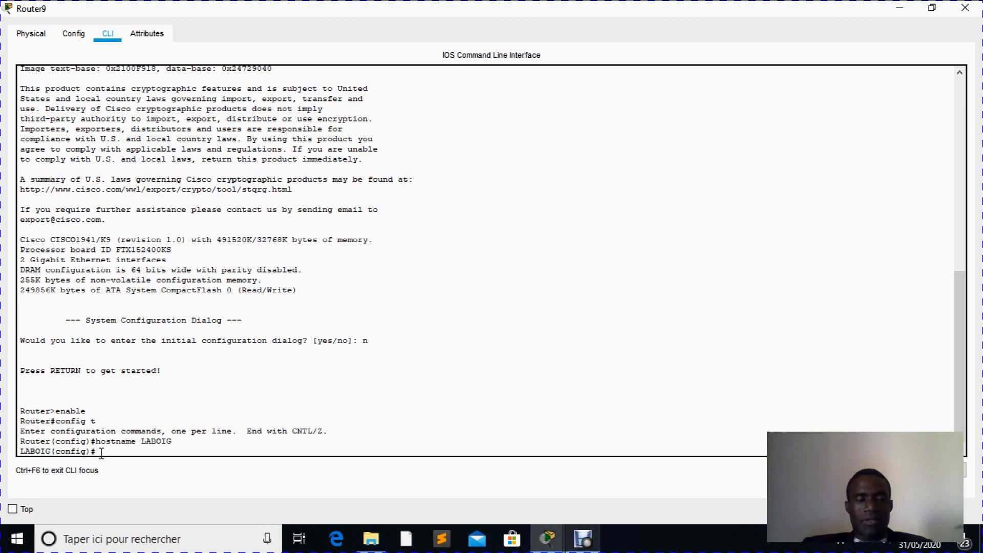
- Enter configuration mode for the router's GigabitEthernet0/0 interface with the command "interface gig0/0"
type("i")
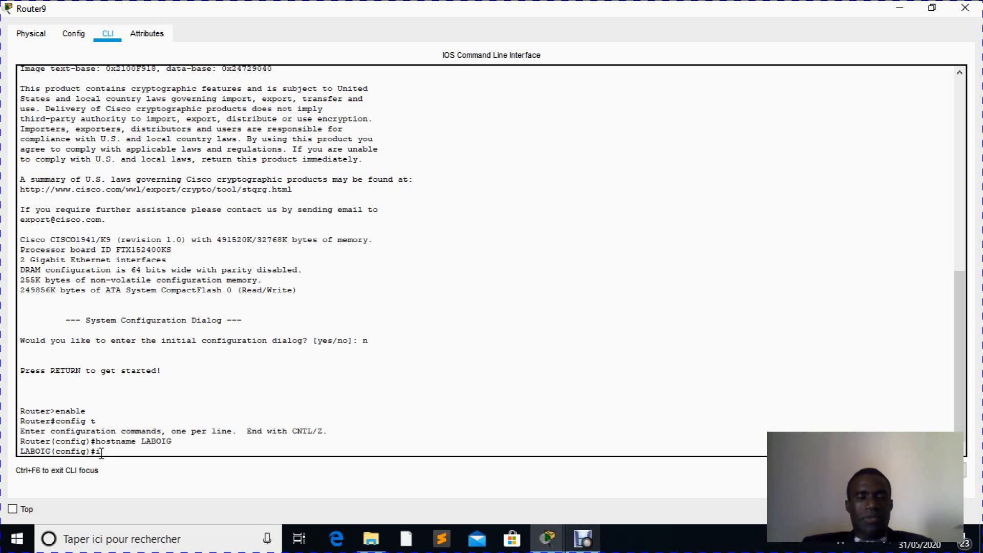
type("nt")
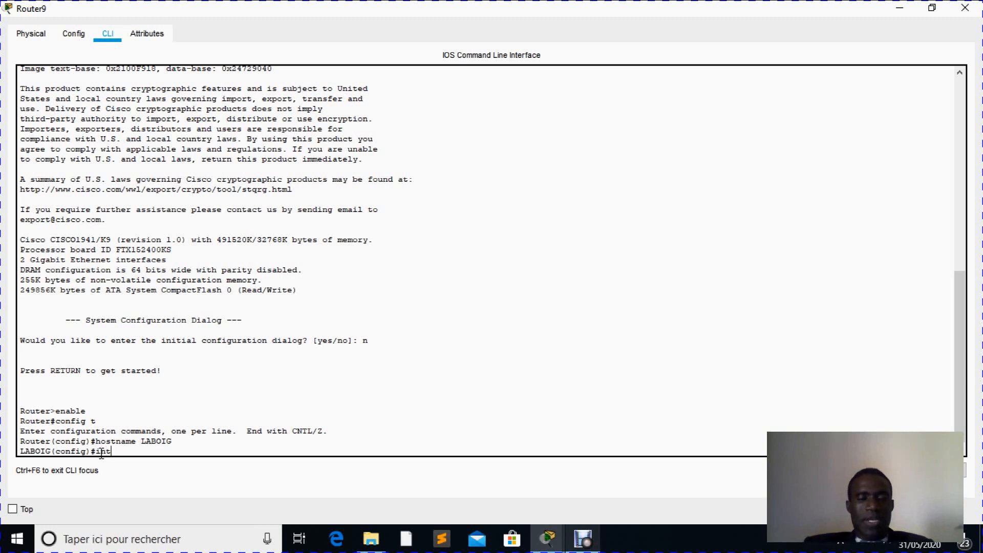
type("erface")
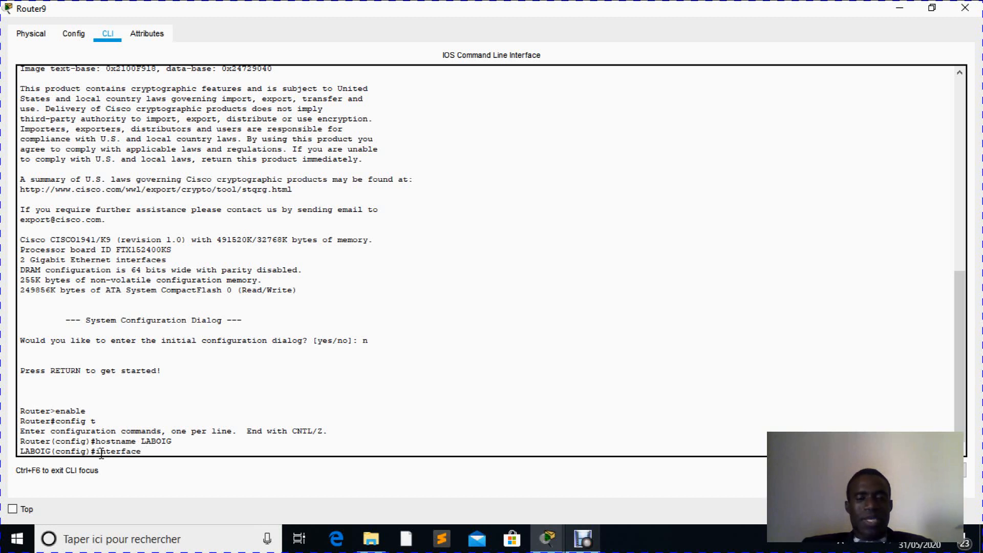
type("gig")
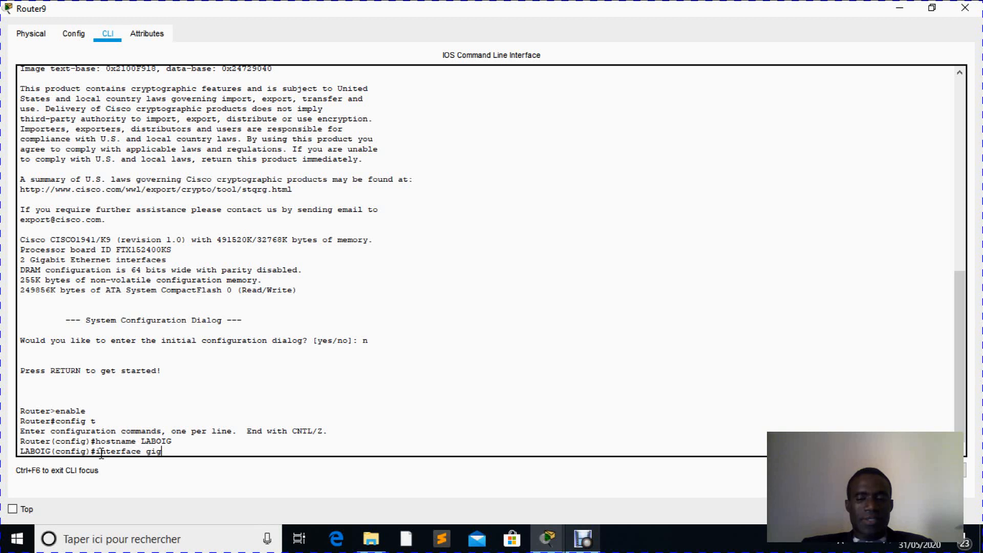
type("0/")
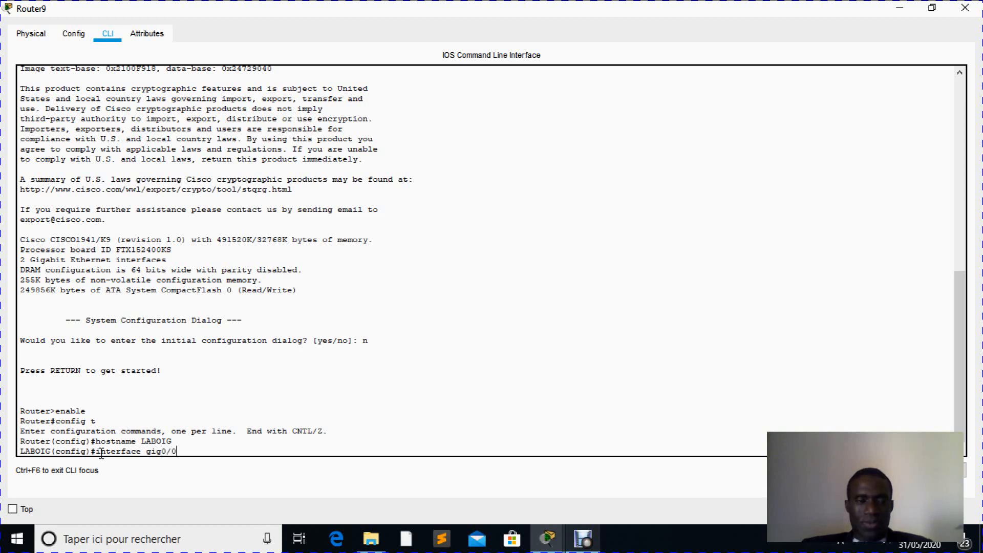
type("0")
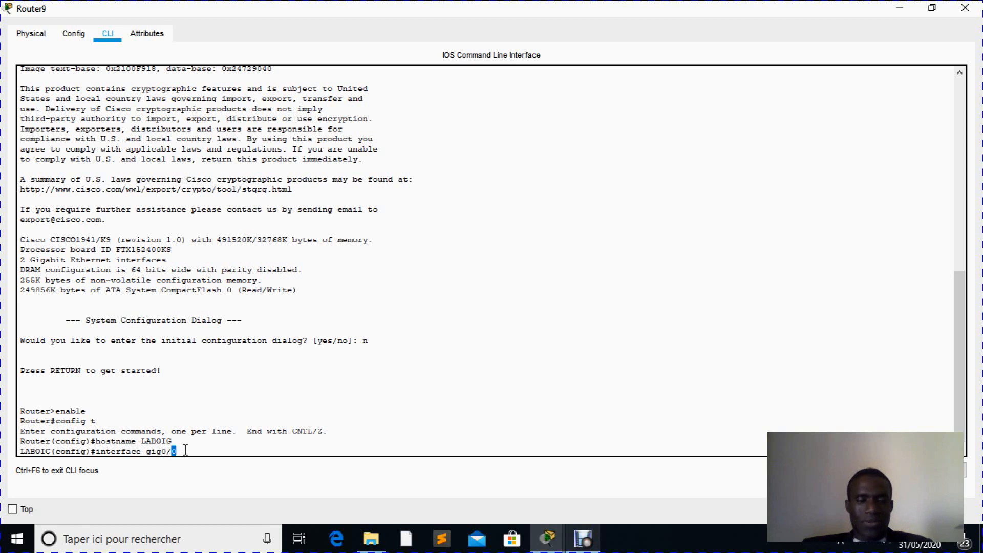
left_click_drag(186, 450, 103, 449)
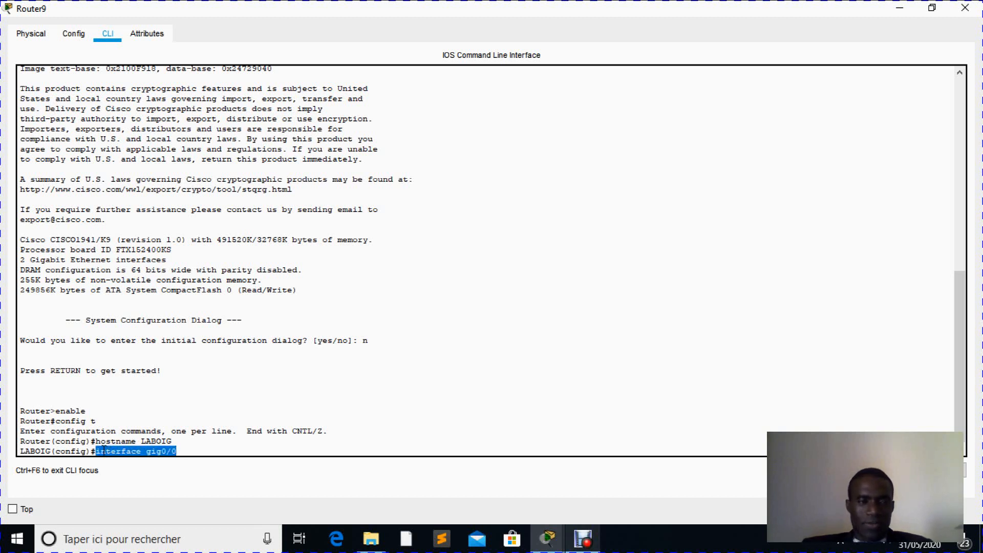
left_click(187, 450)
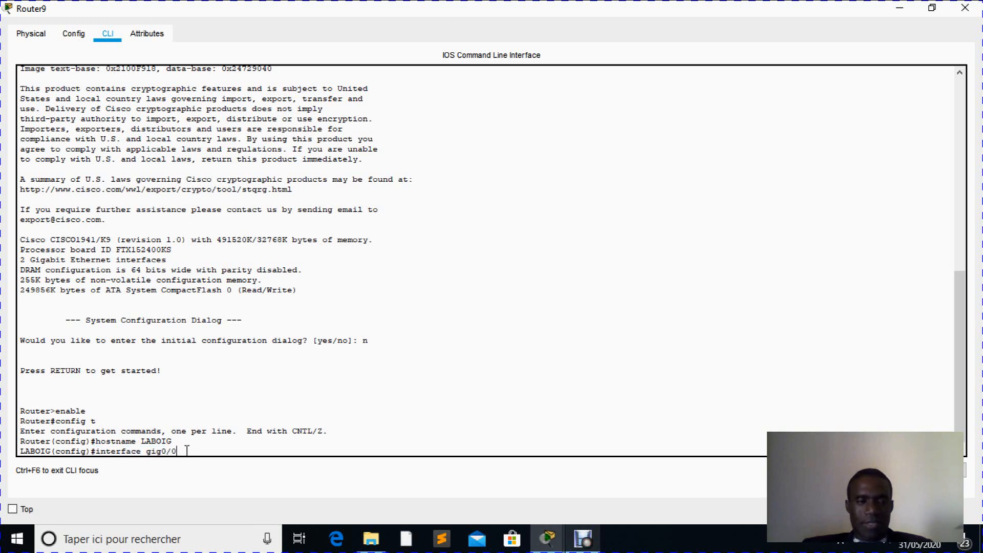
key("Return")
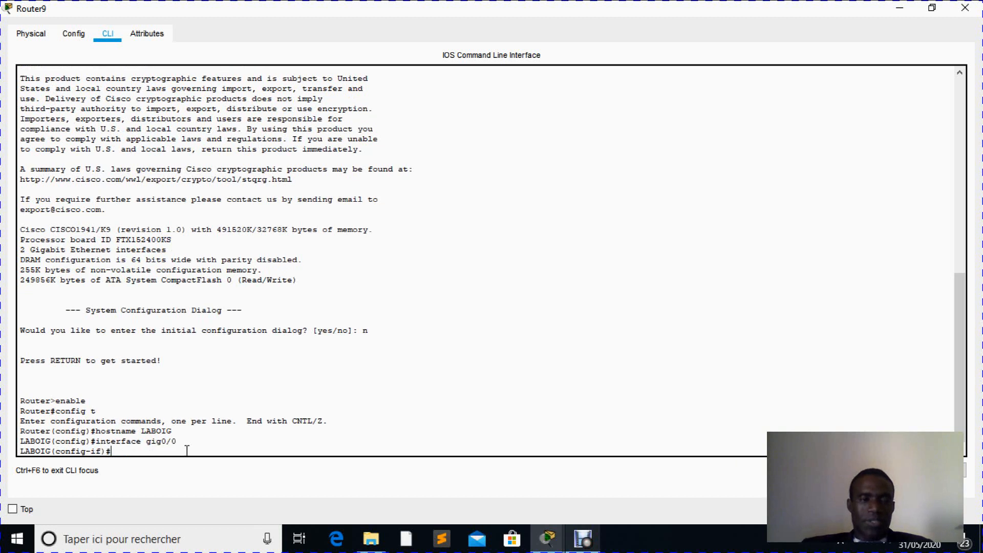
left_click_drag(51, 441, 108, 451)
left_click(51, 451)
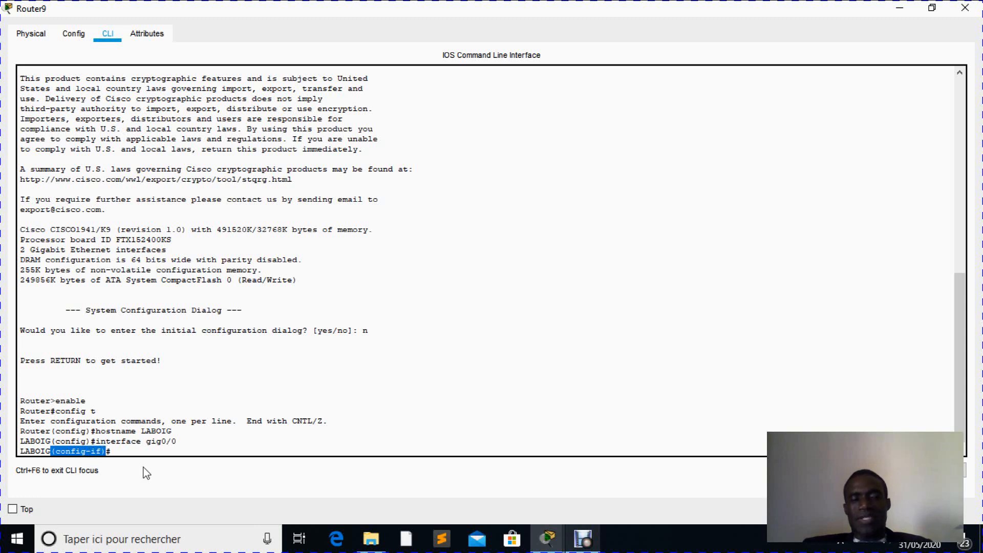
left_click(125, 453)
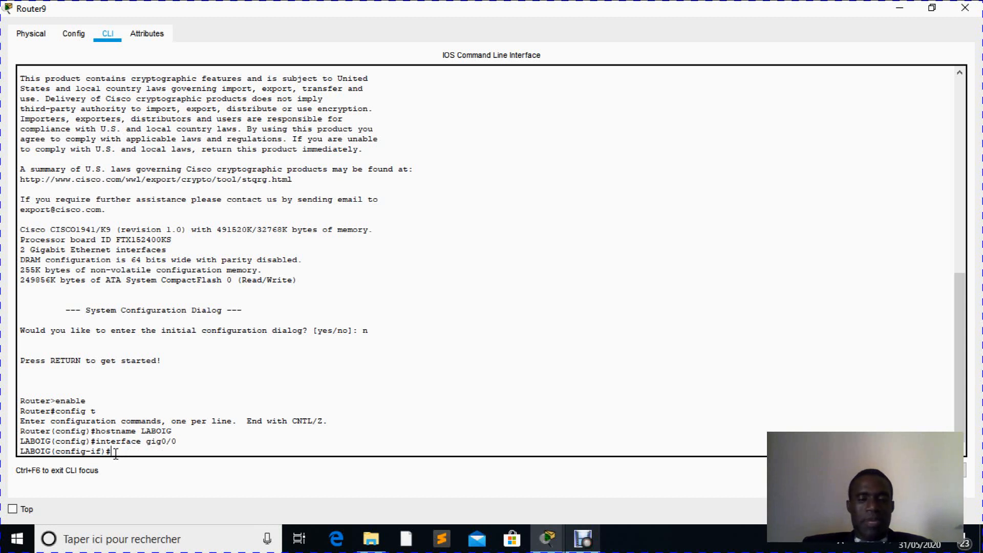
- Assign IP address 192.168.1.2 with mask 255.255.255.0 to the router's GigabitEthernet0/0 interface using the "ip address" command
type("ip")
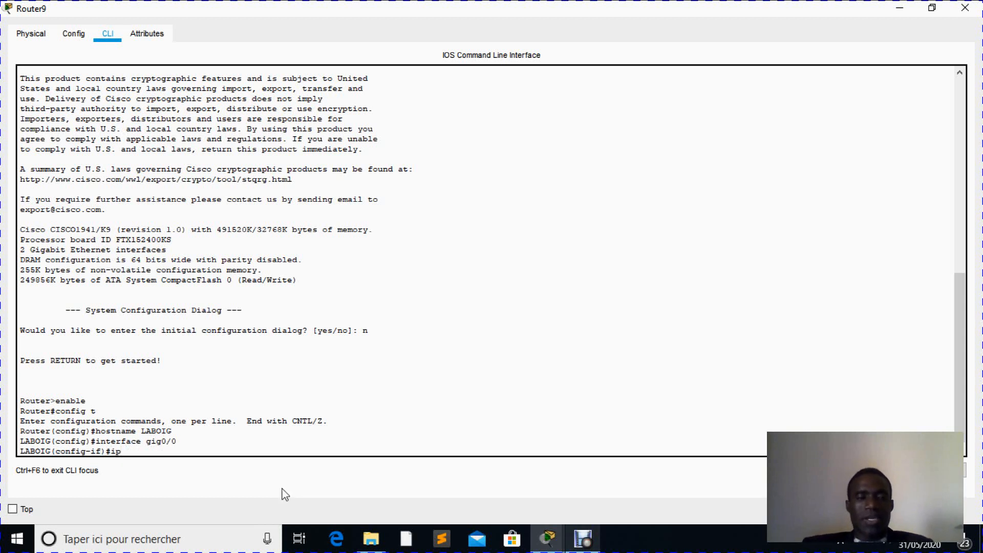
type(" ad")
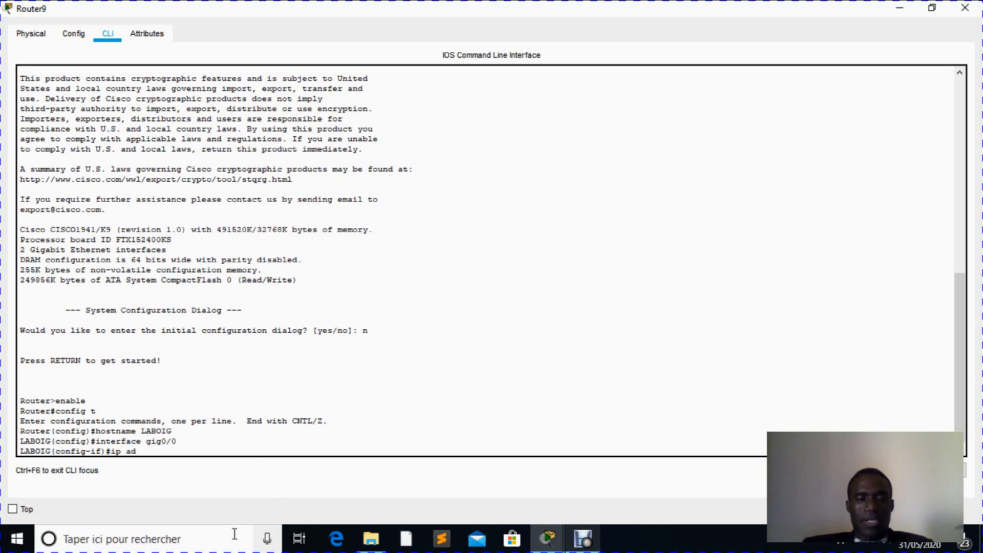
type("dress")
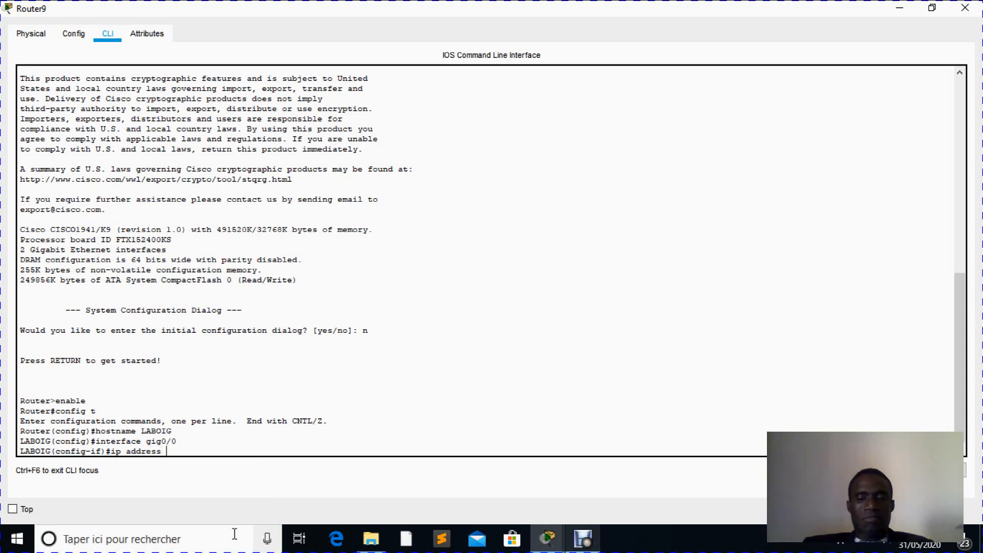
type(" 192.168.1.2 255")
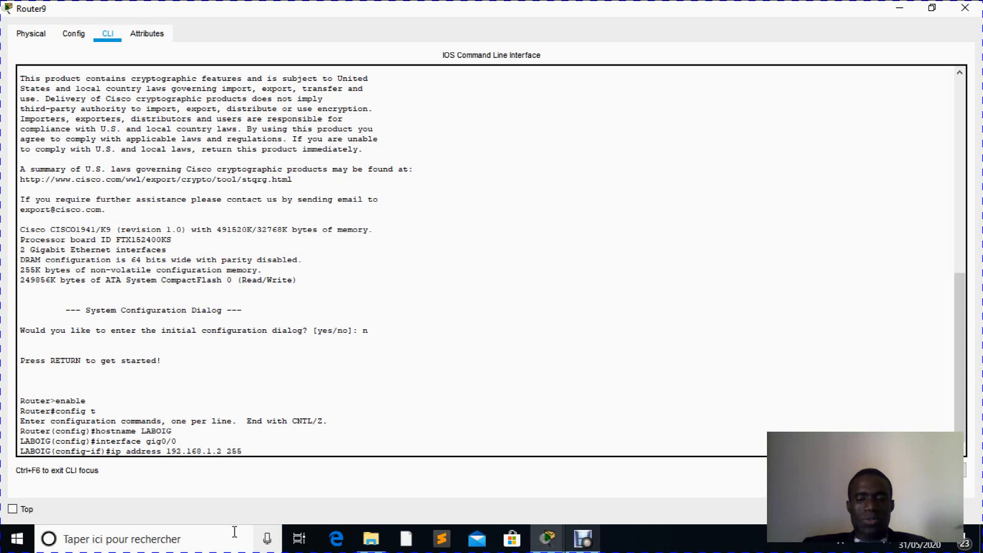
type(".255.255.0")
key("Return")
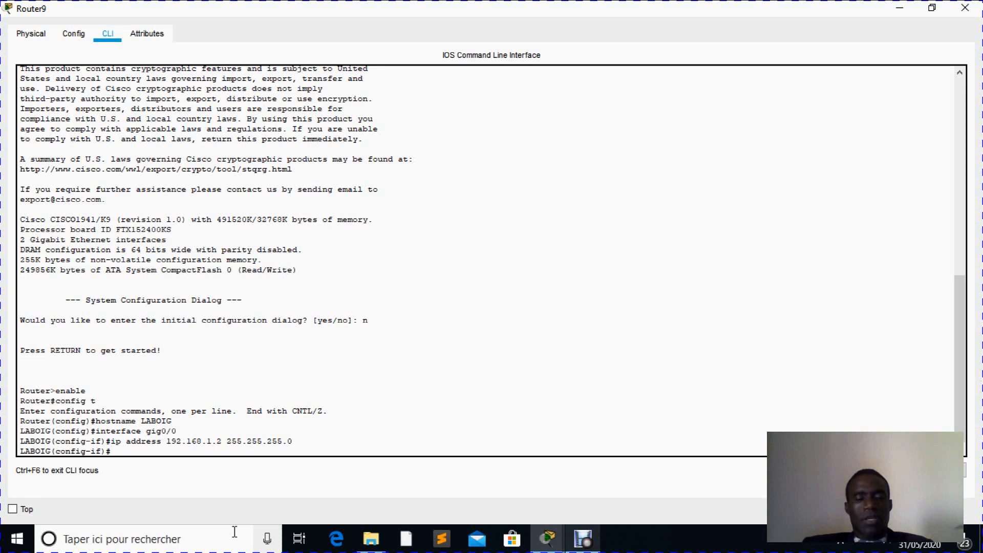
- Enable the router's GigabitEthernet0/0 interface with the command "no shutdown"
type("n")
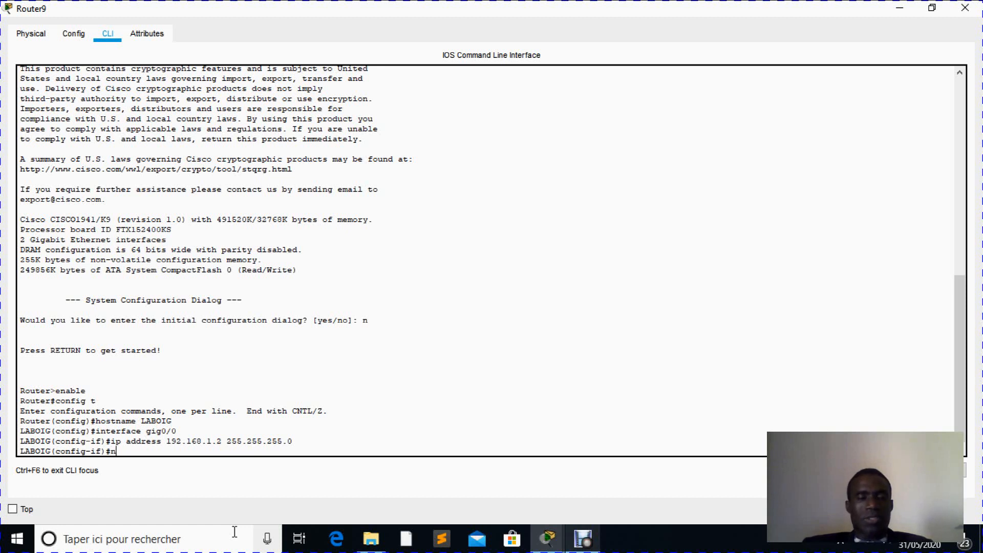
type("o")
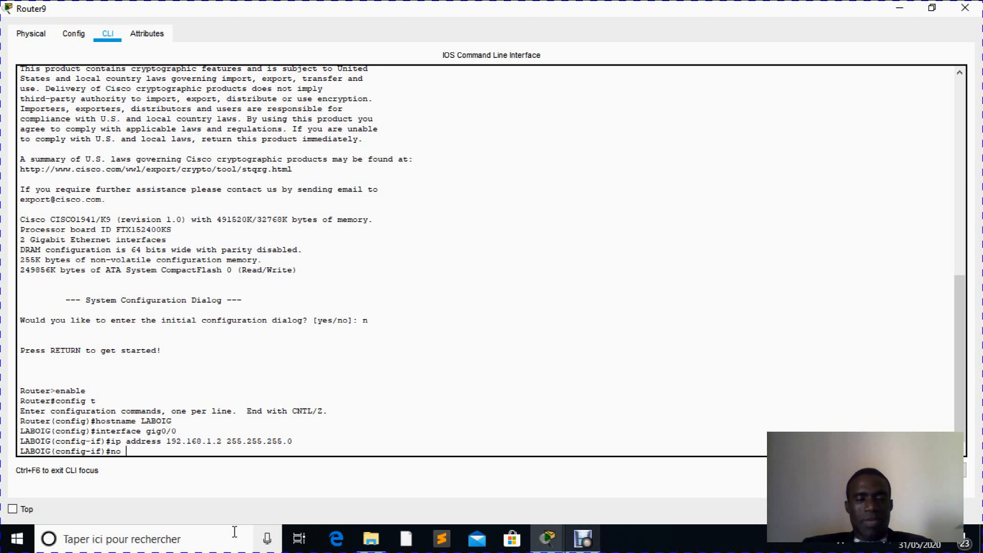
type("sh")
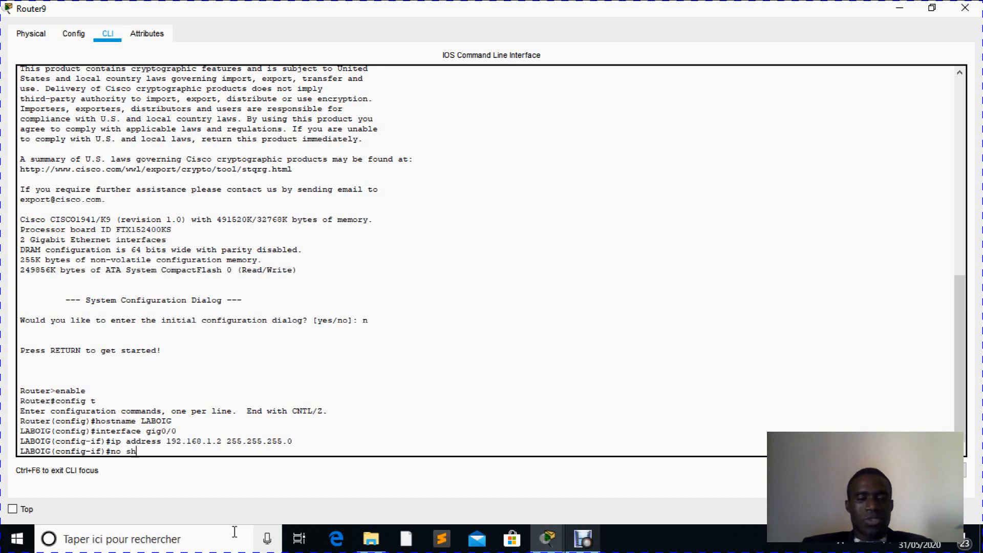
type("utdown")
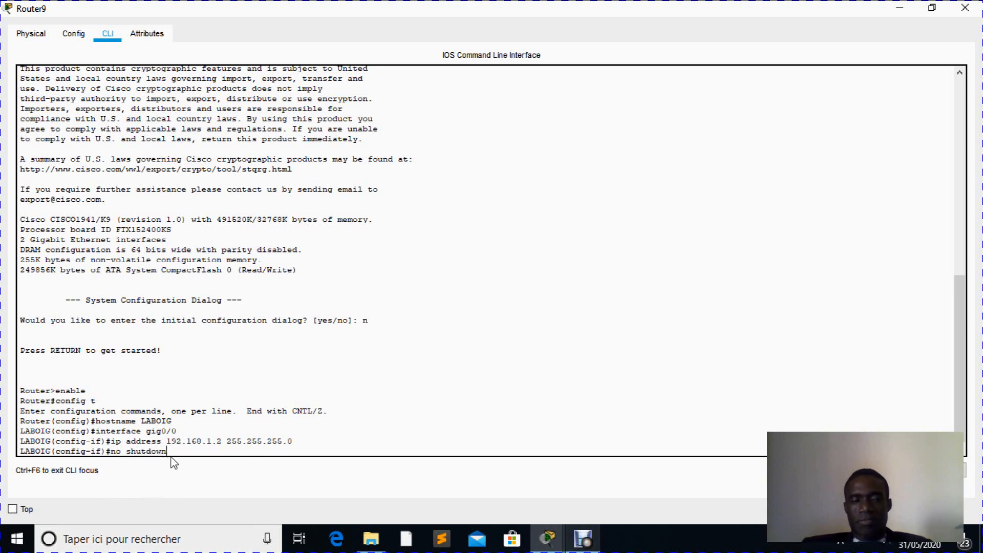
key("Return")
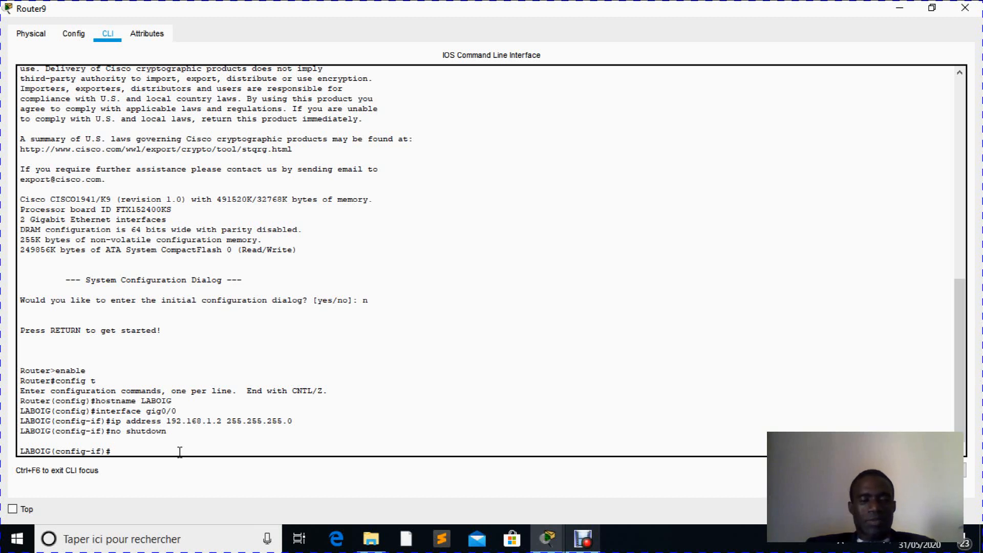
- Leave interface and global configuration modes with two "exit" commands to return to the router's privileged EXEC mode
type("exit")
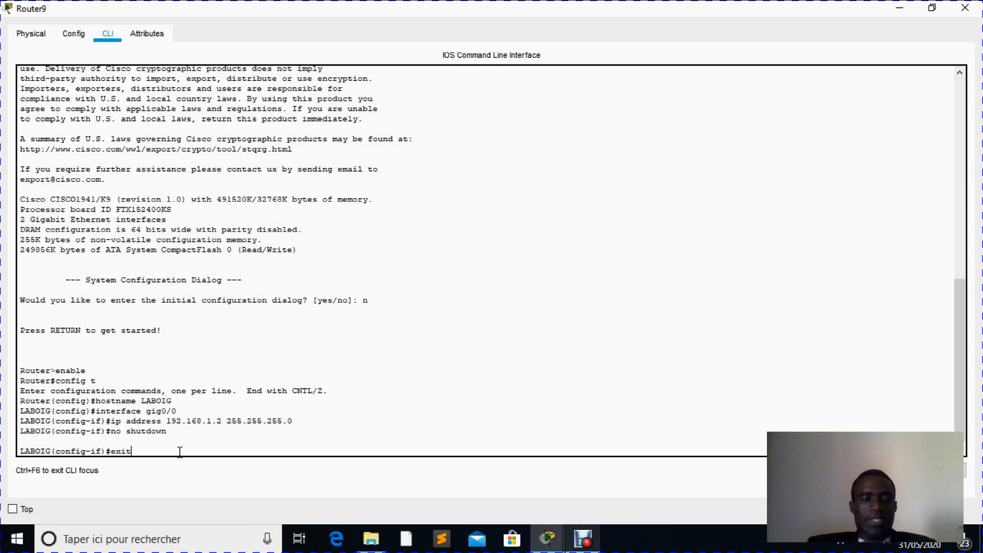
key("Return")
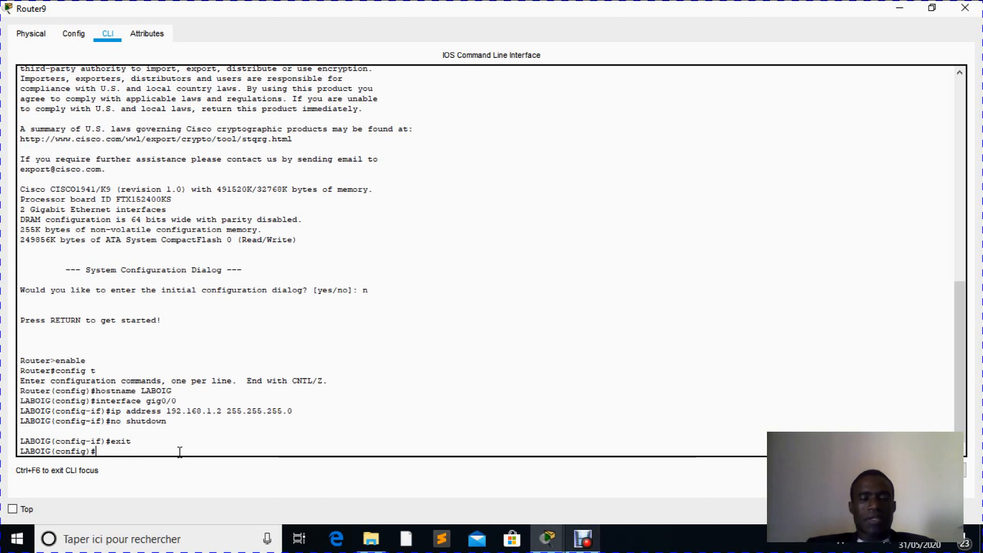
type("ex")
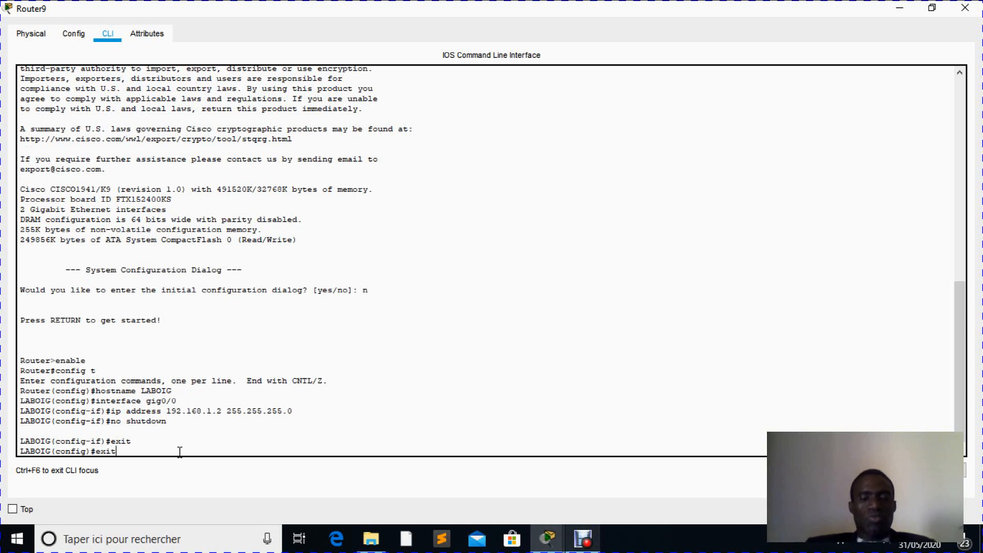
type("it")
key("Return")
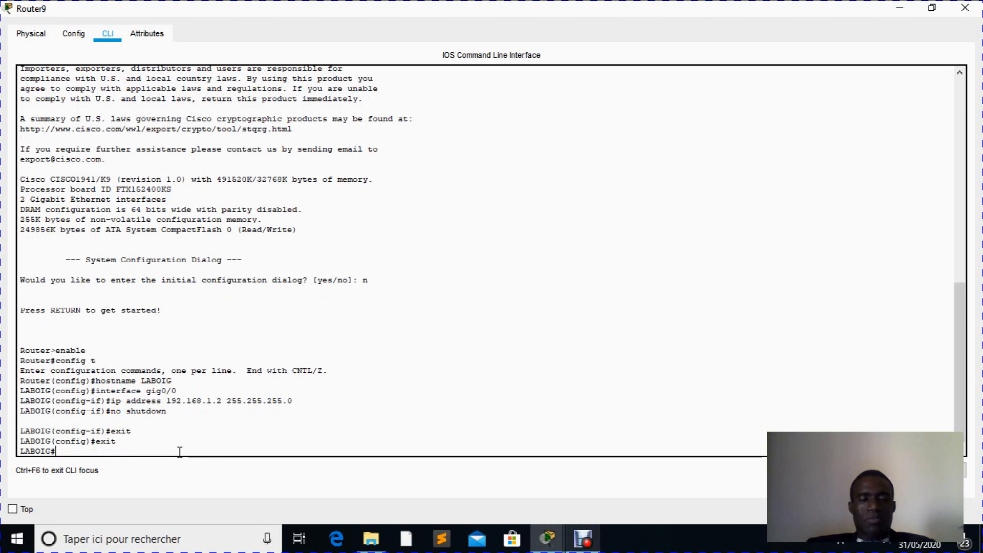
- Save the router's configuration with "copy running-config startup-config", accepting the default destination filename
type("copy r")
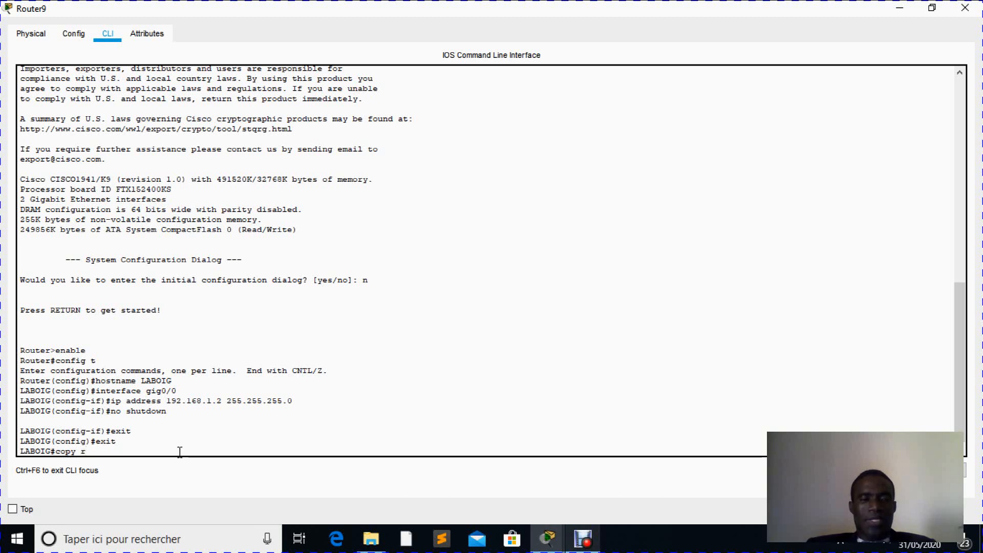
type("un")
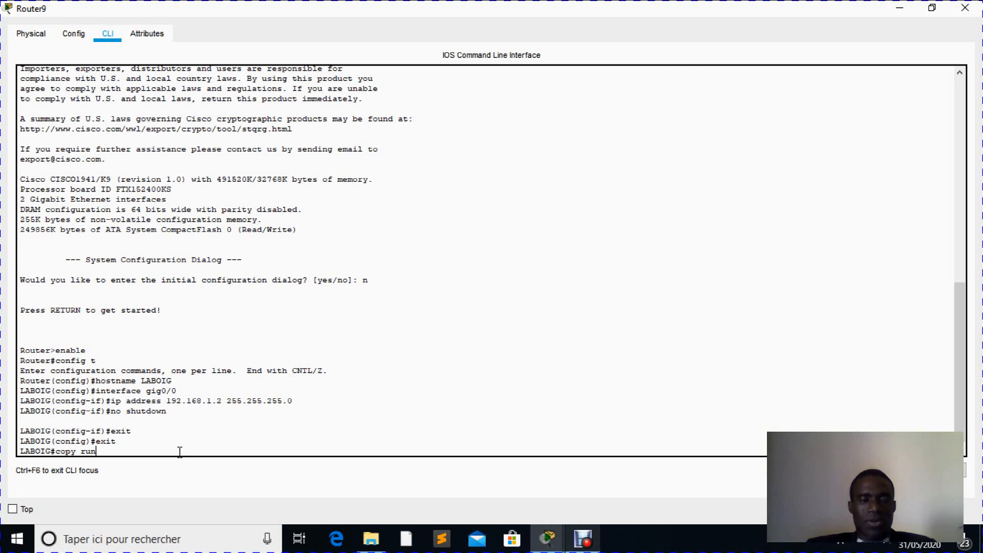
key("Tab")
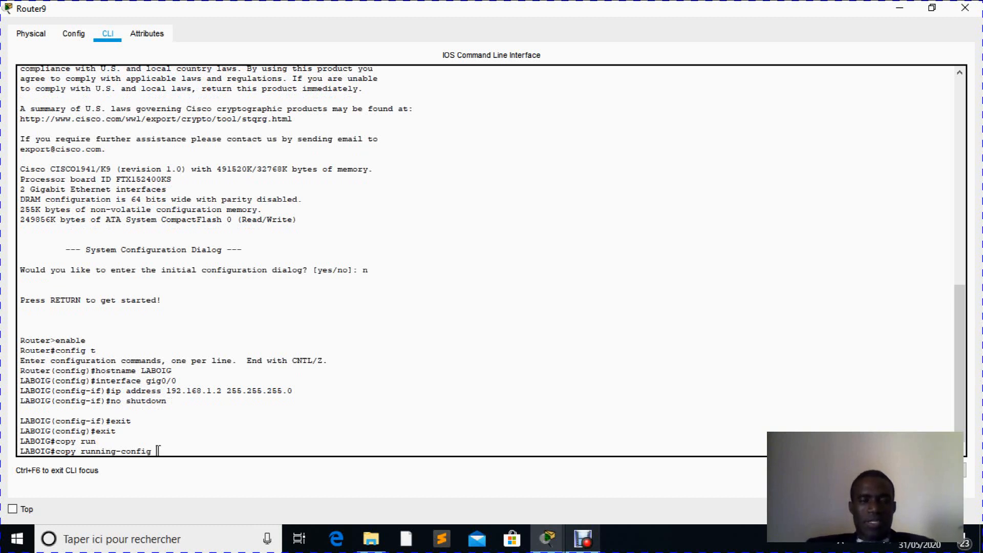
left_click_drag(156, 452, 82, 450)
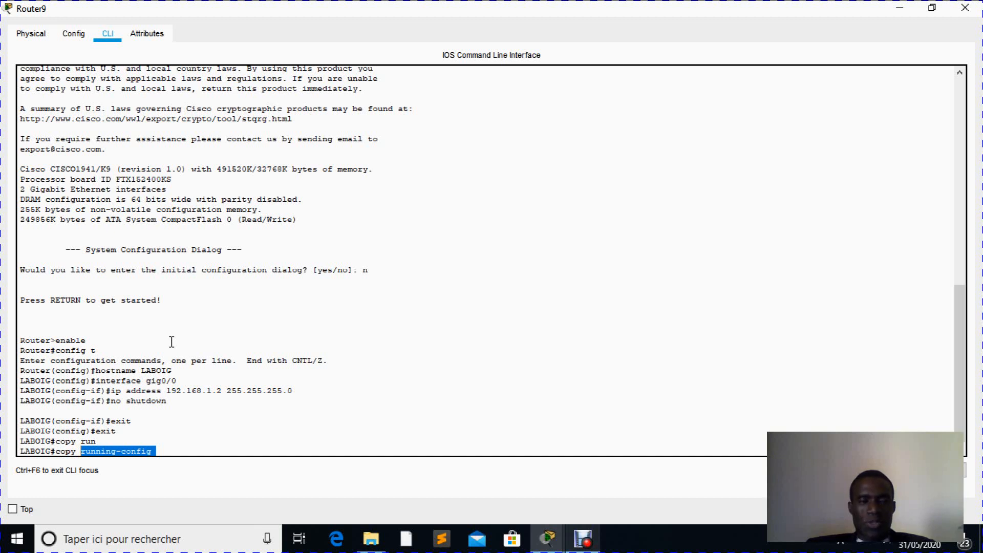
left_click(159, 453)
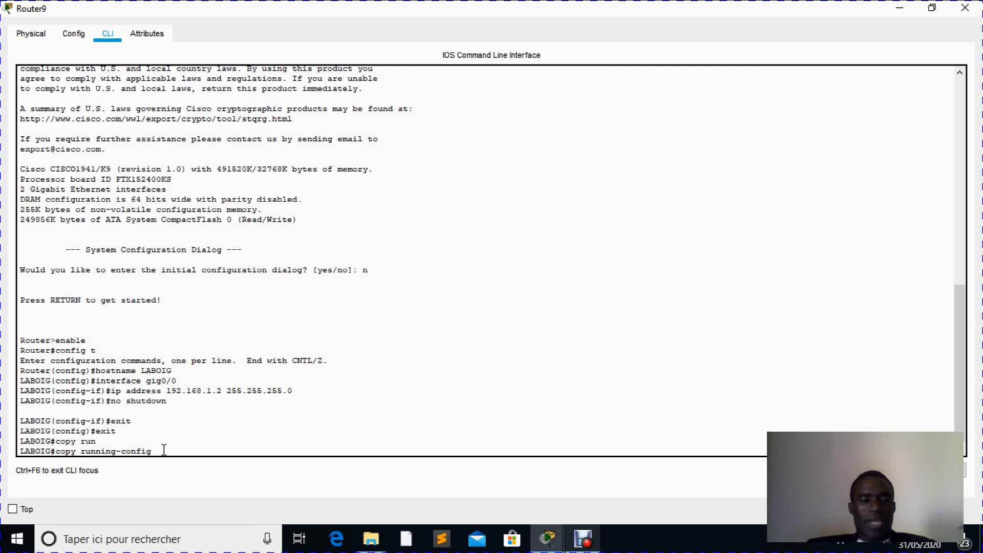
type("st")
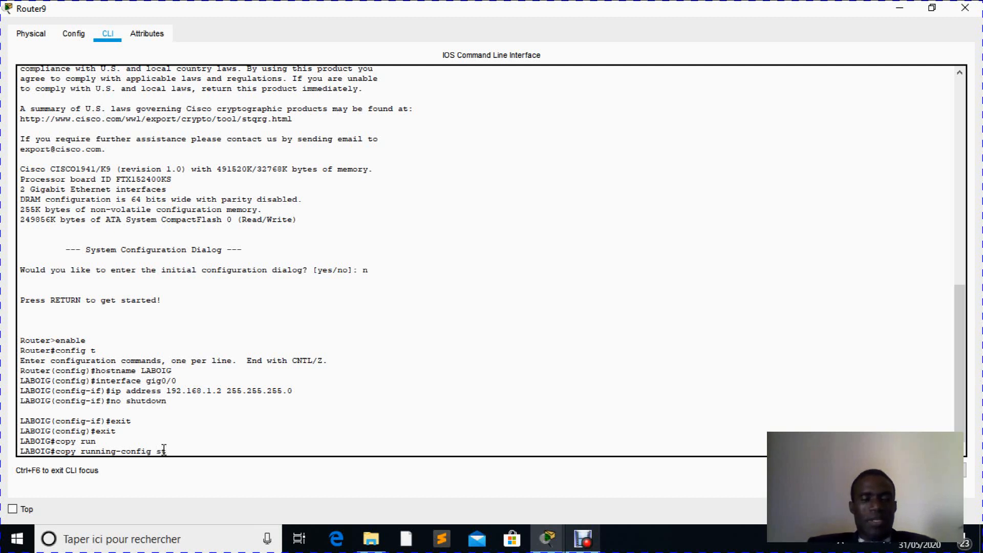
type("art")
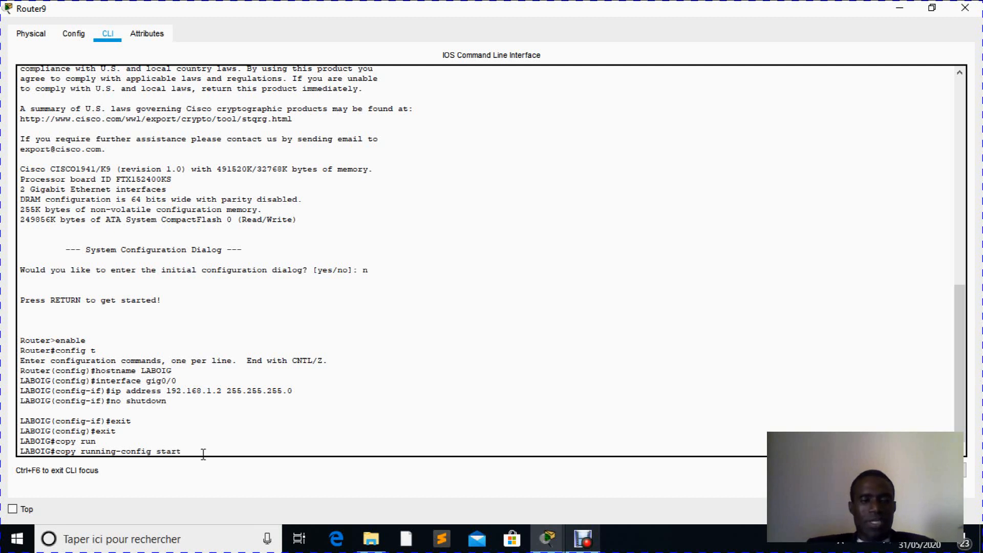
key("Tab")
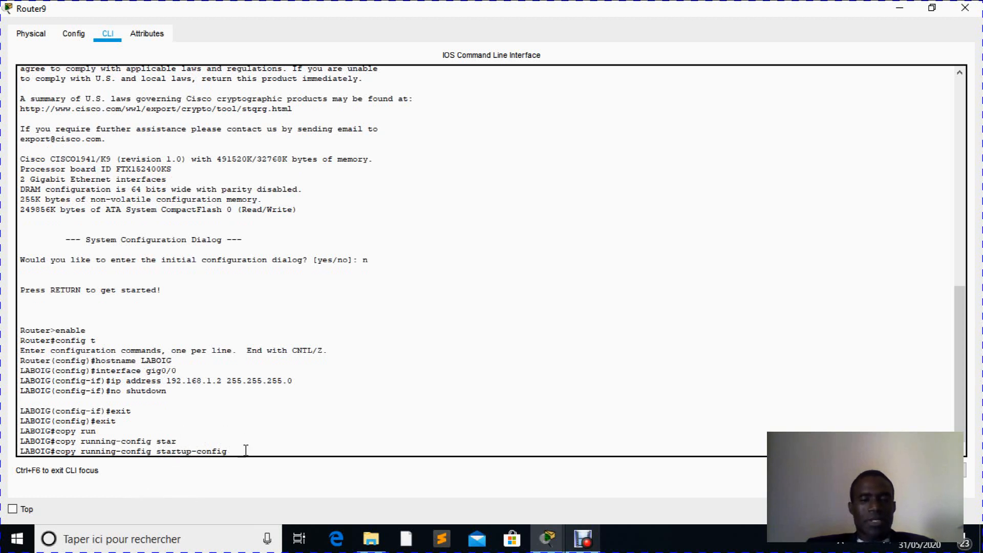
key("Return")
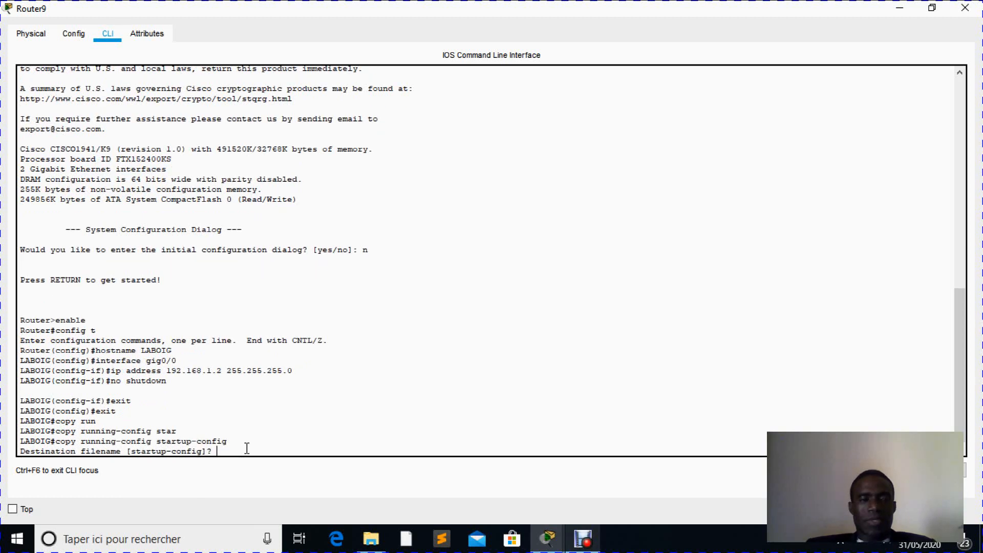
key("Return")
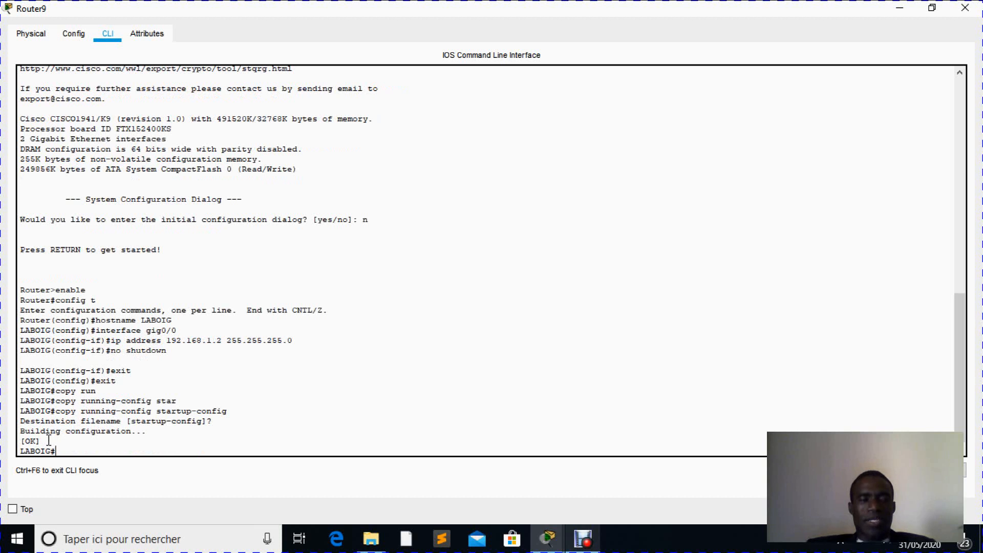
left_click_drag(40, 441, 21, 443)
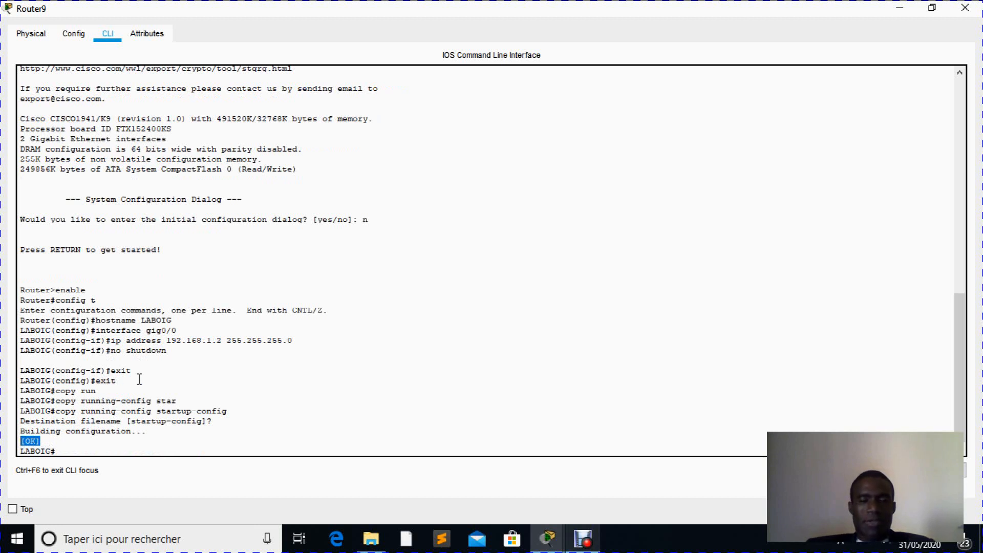
- Minimize the router's window and switch the network workspace to Realtime mode
left_click(900, 7)
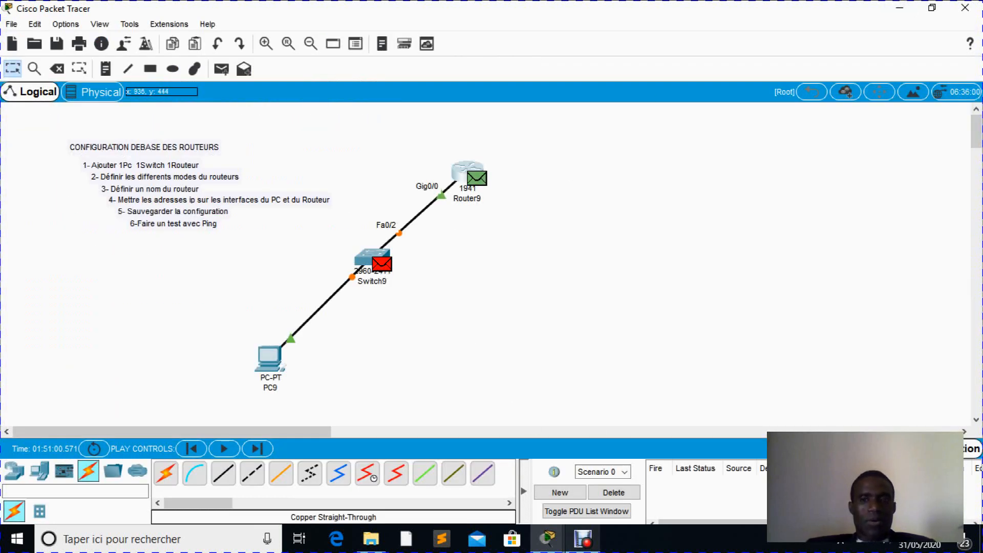
left_click(878, 449)
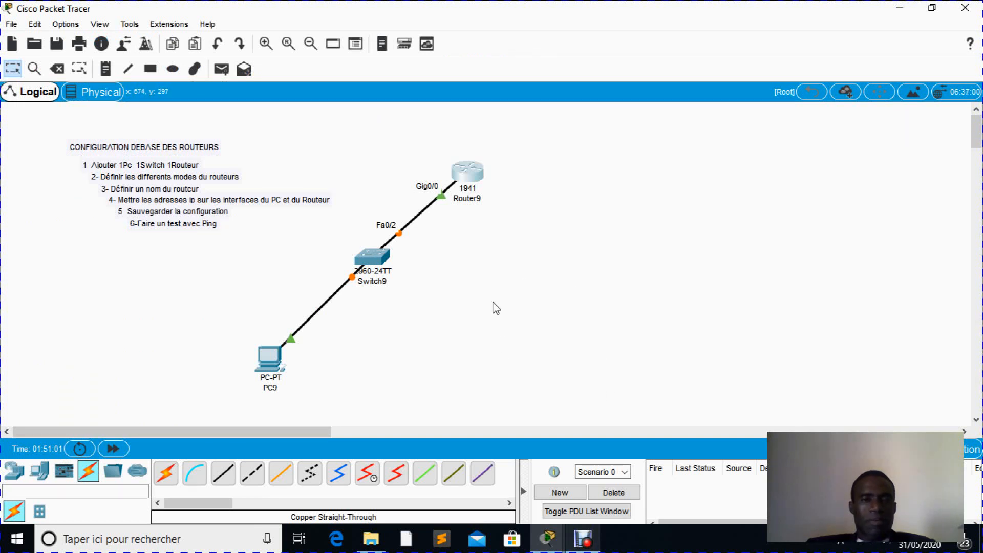
- In PC9's IP configuration, set the static IP address 192.168.1.1 with the default subnet mask 255.255.255.0
left_click(270, 355)
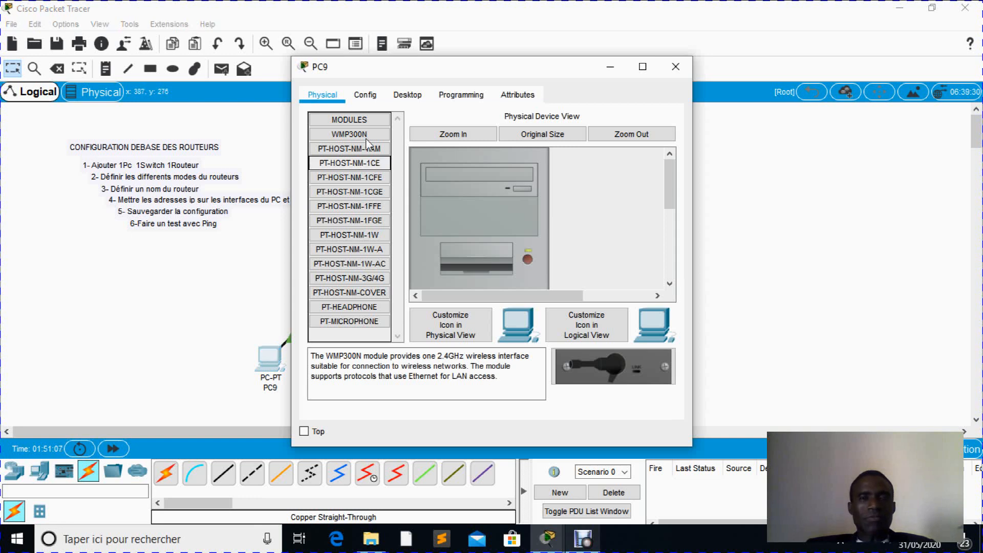
left_click(406, 96)
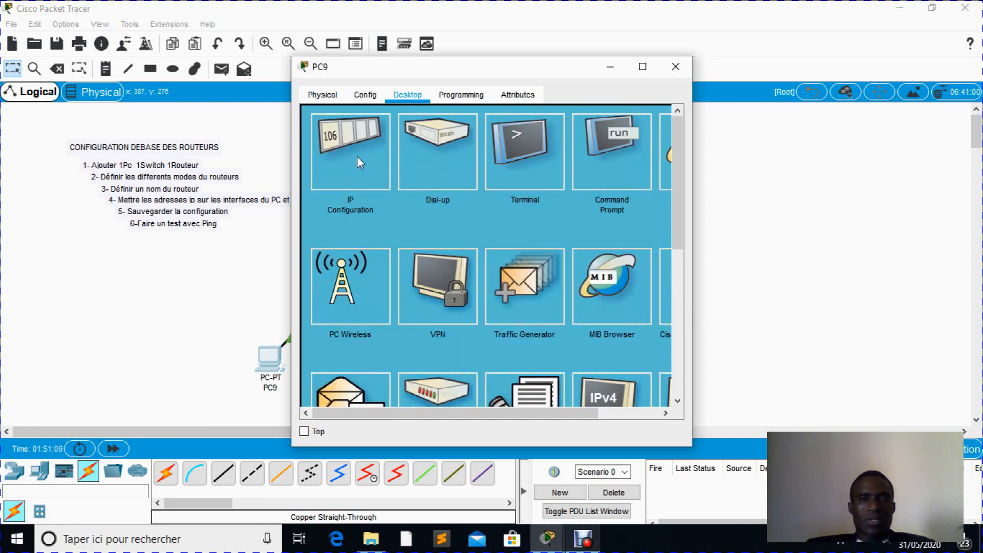
left_click(357, 155)
left_click(418, 194)
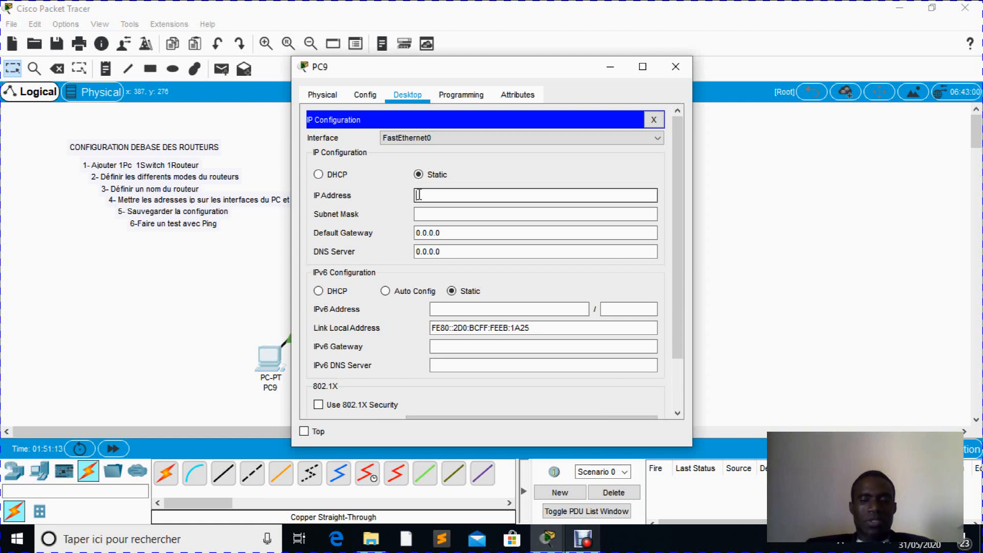
type("192.168.")
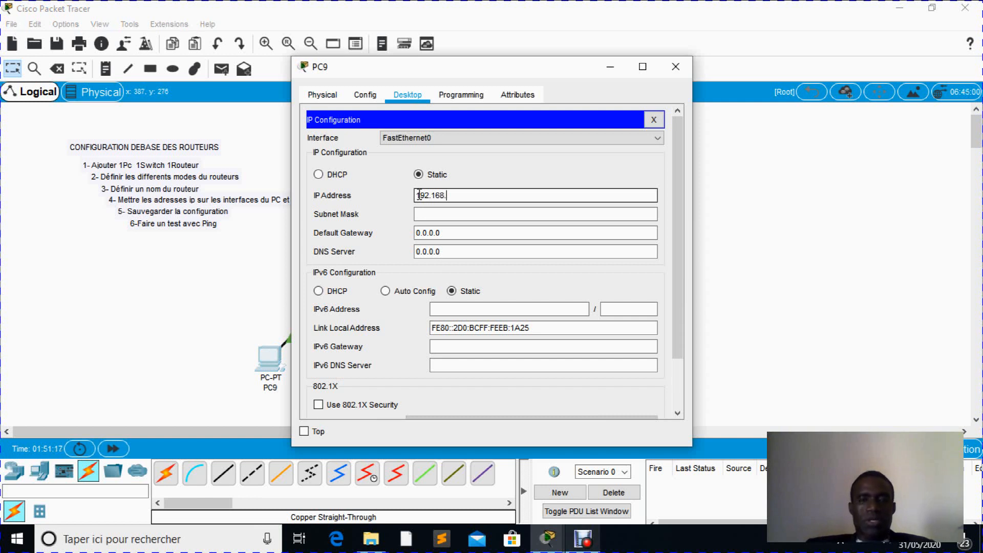
type("1.1")
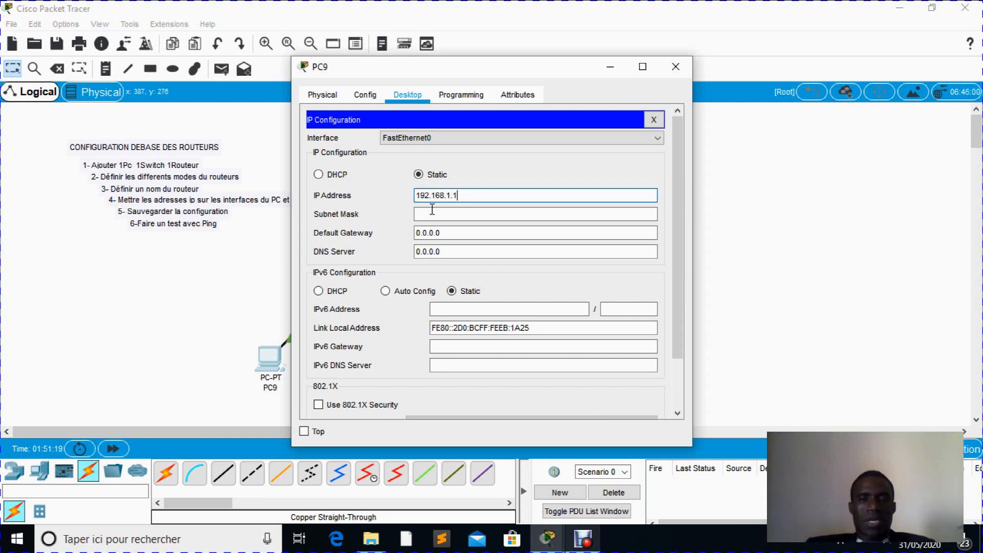
left_click(434, 214)
left_click(434, 214)
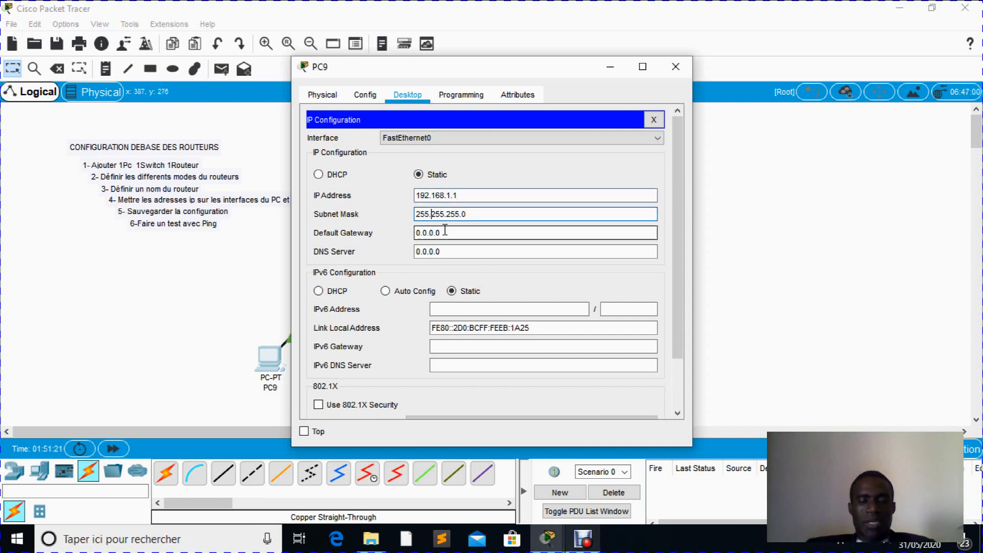
- Set PC9's default gateway to 192.168.1.2 and close its configuration window
left_click_drag(446, 231, 415, 231)
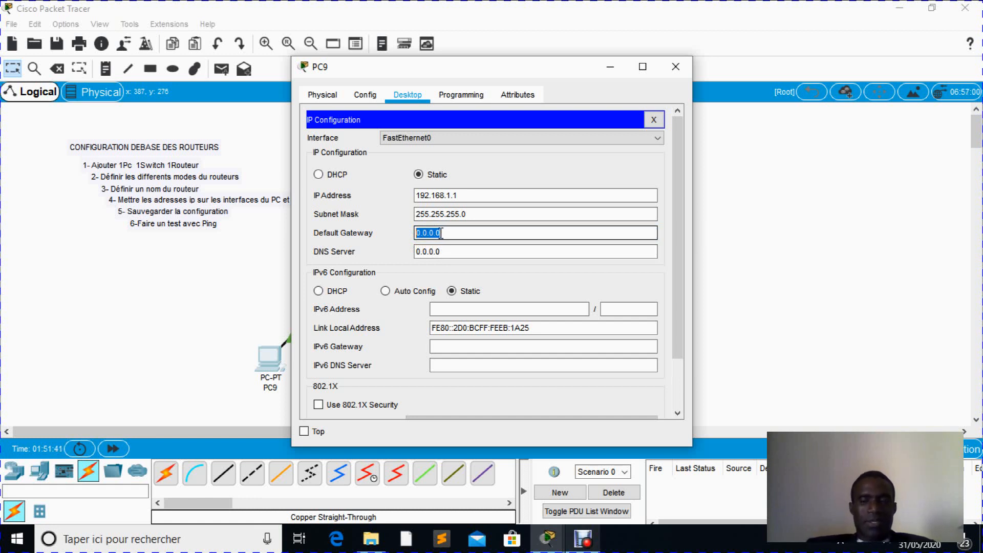
type("192")
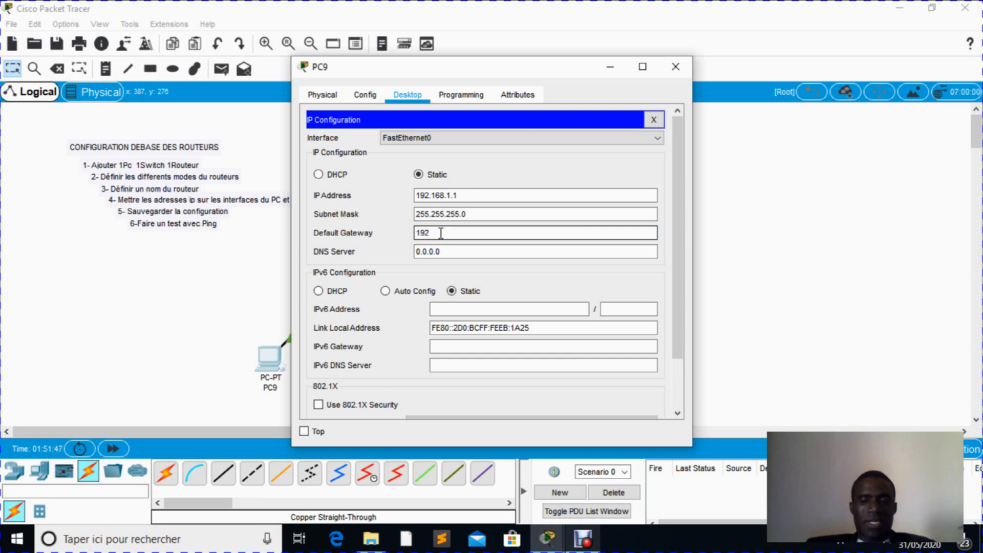
type(".168.1.2")
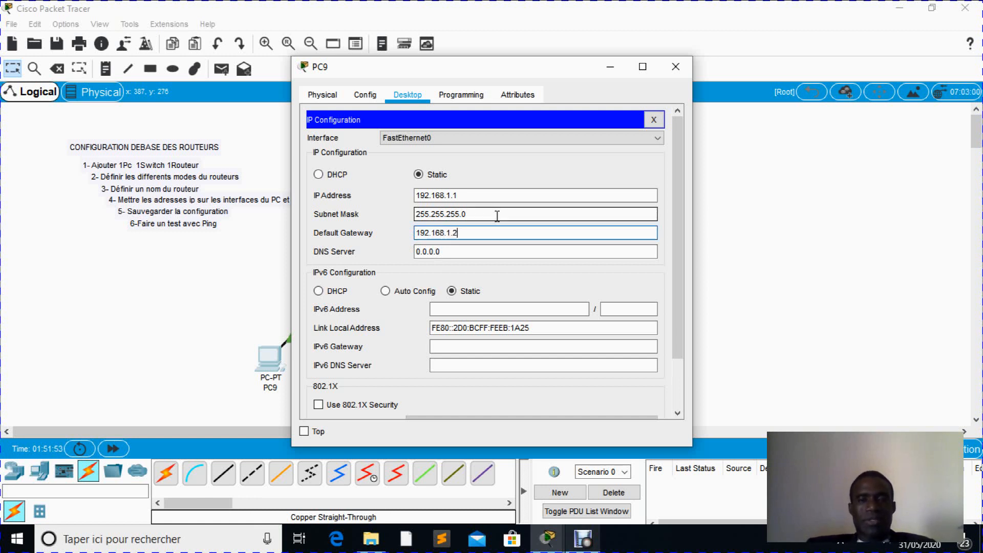
left_click(674, 73)
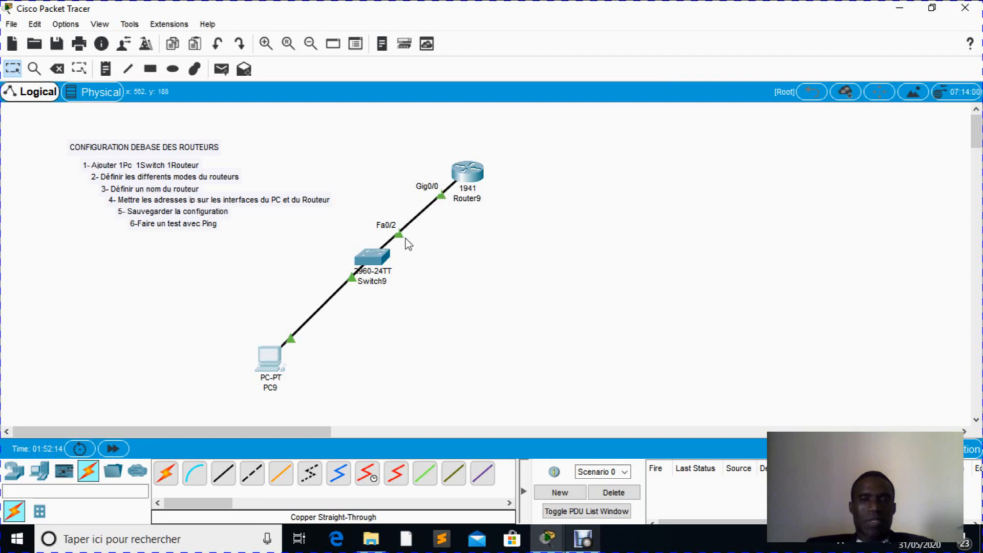
- Ping the router at 192.168.1.2 from PC9's Command Prompt, and close PC9's window once the ping finishes
left_click(276, 365)
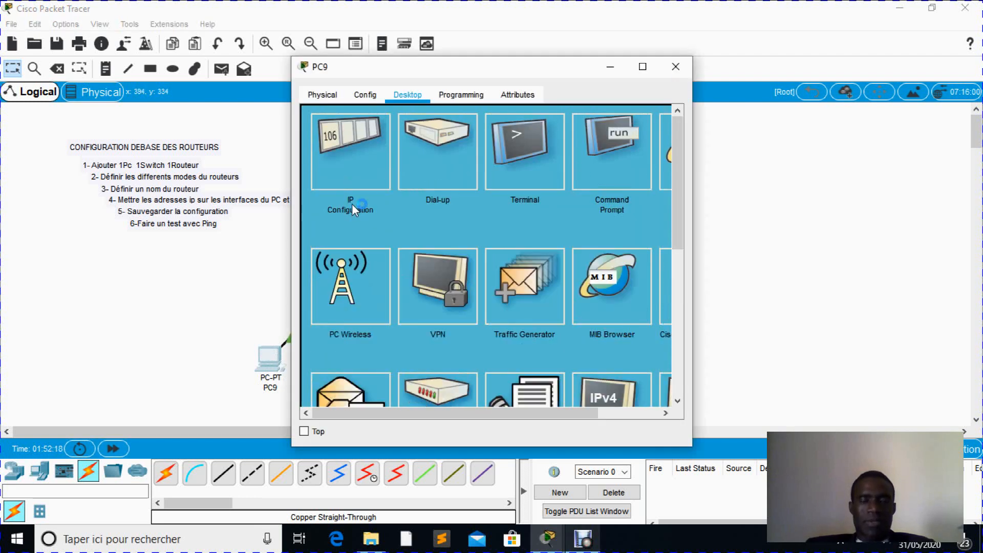
left_click(614, 140)
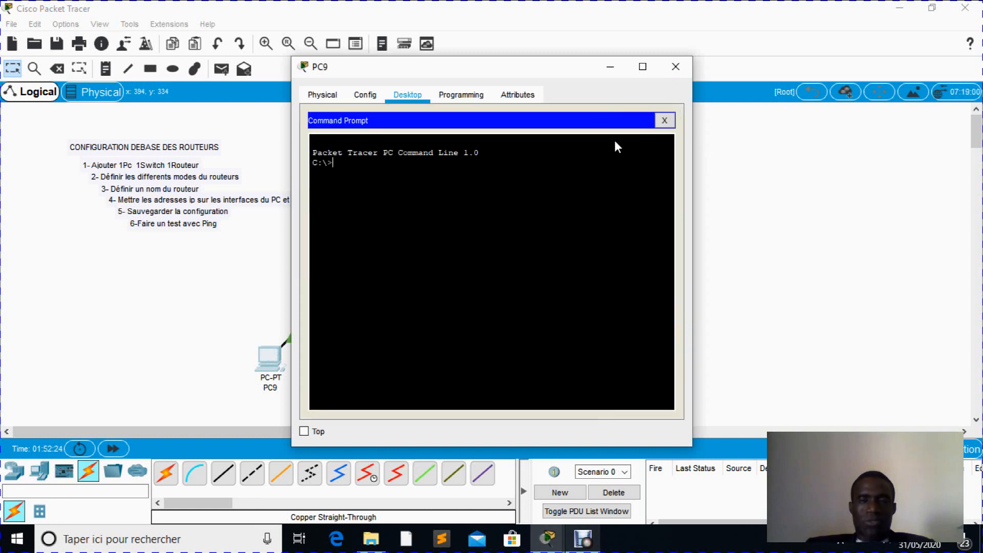
type("pi")
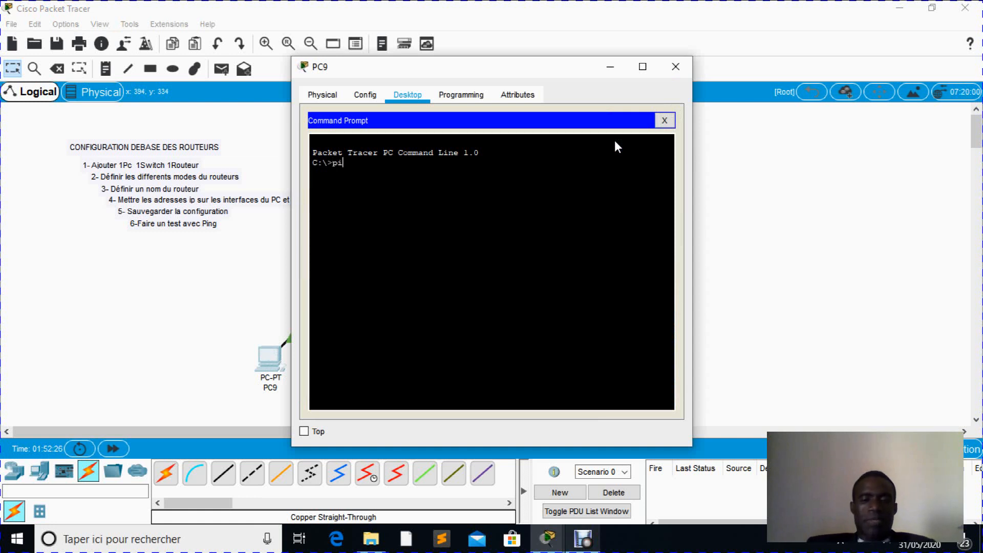
type("ng")
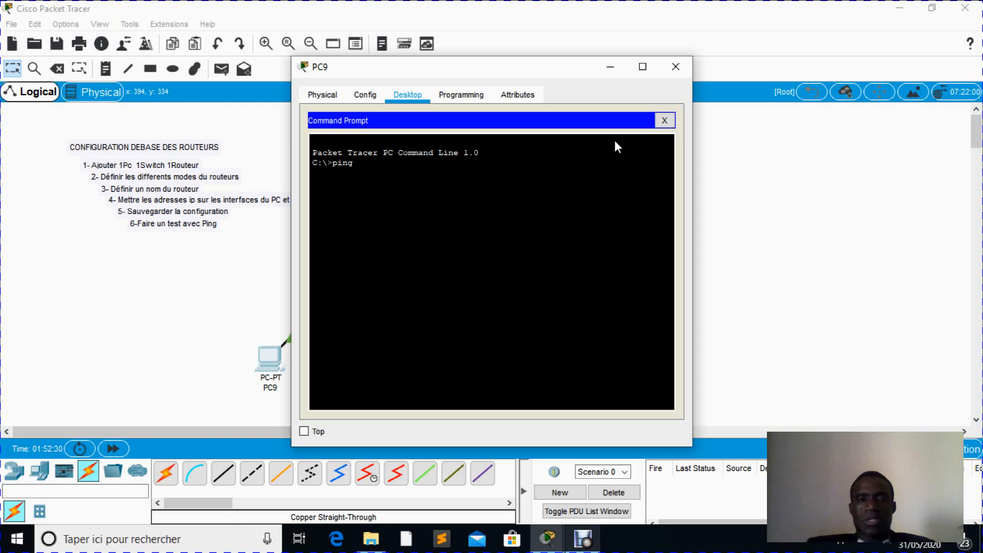
type(" 192.")
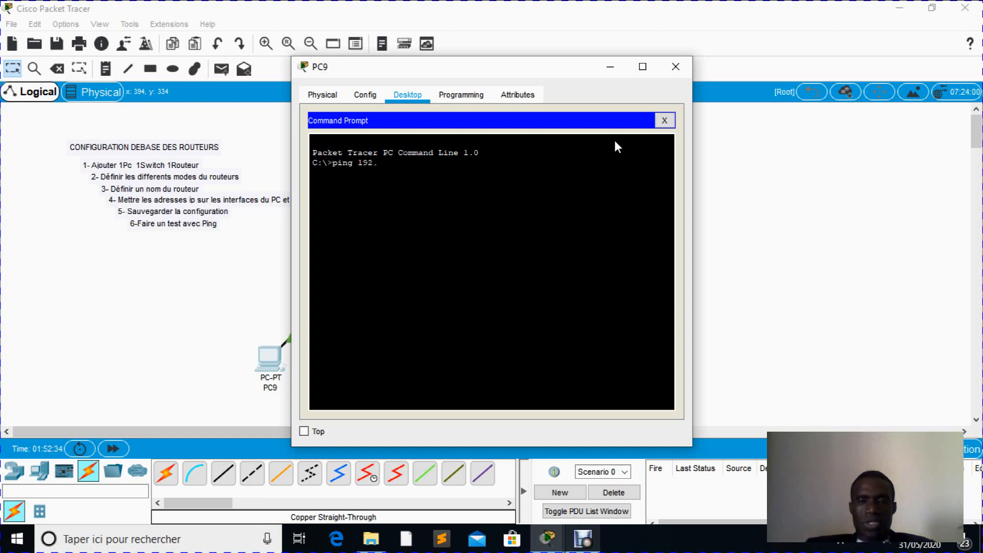
type("168")
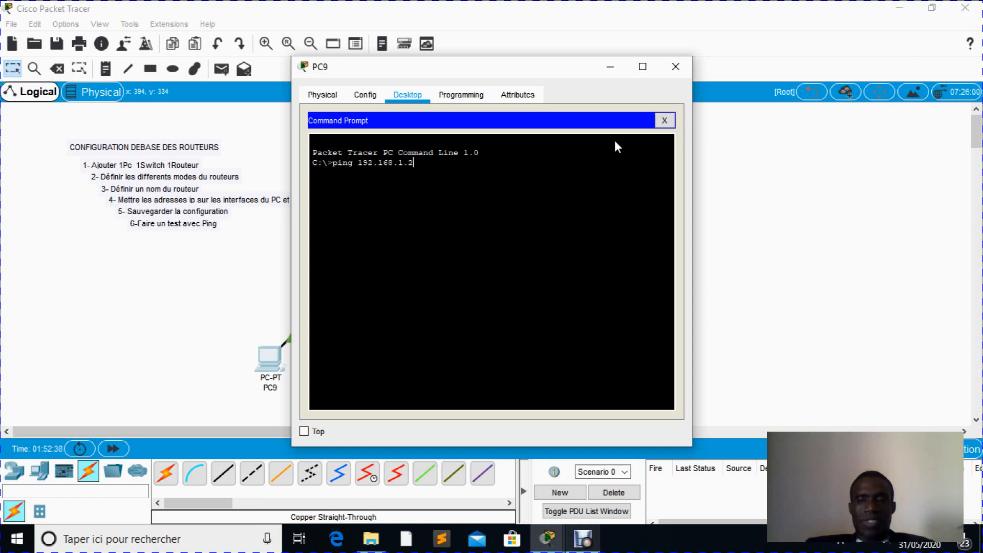
type(".1.2")
key("Return")
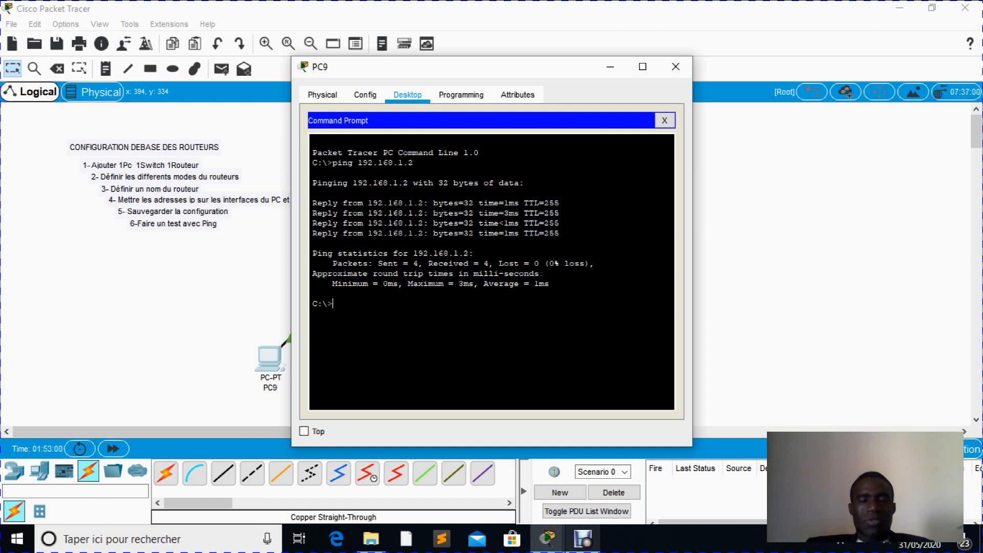
left_click(676, 67)
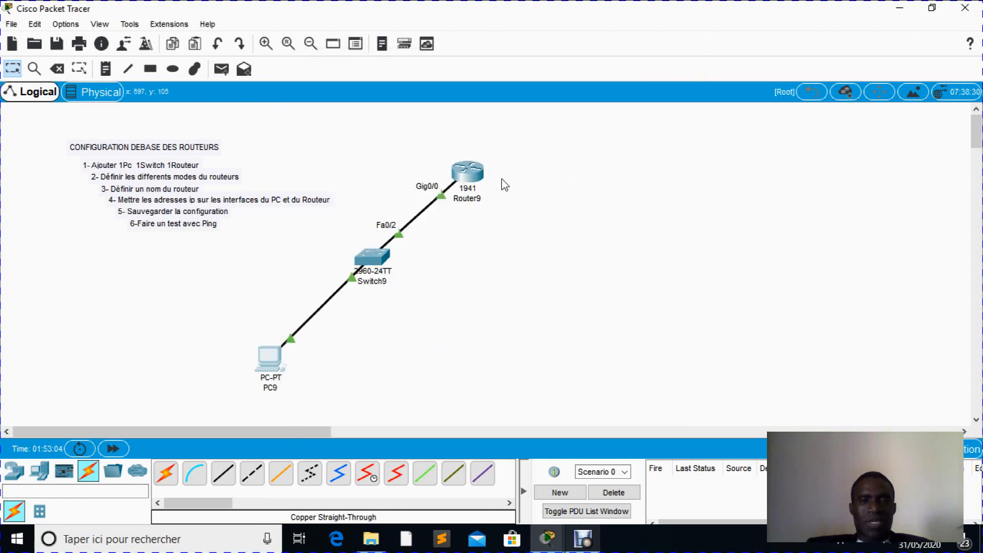
- Reopen Router9's command line in a maximized window and ping PC9 at 192.168.1.1
left_click(478, 176)
double_click(476, 172)
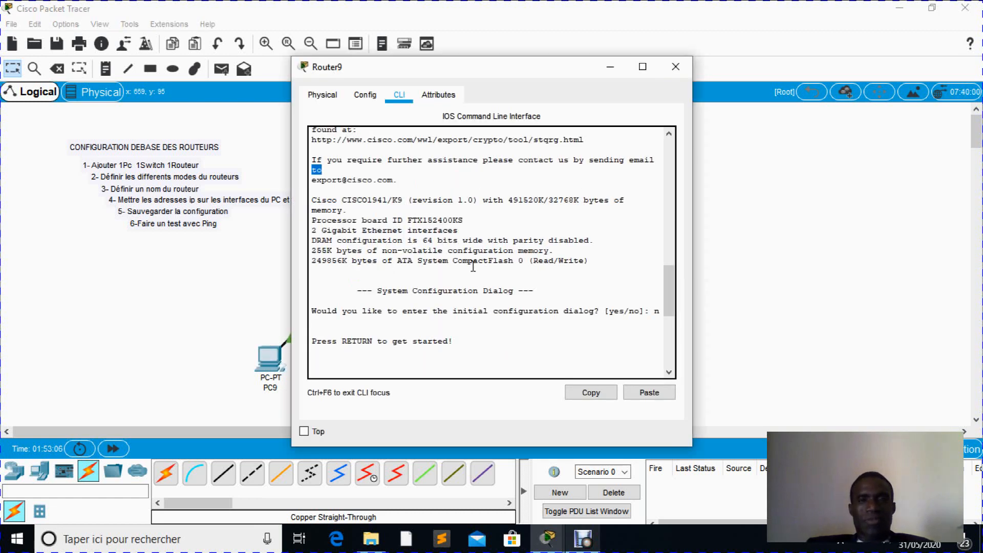
left_click(643, 67)
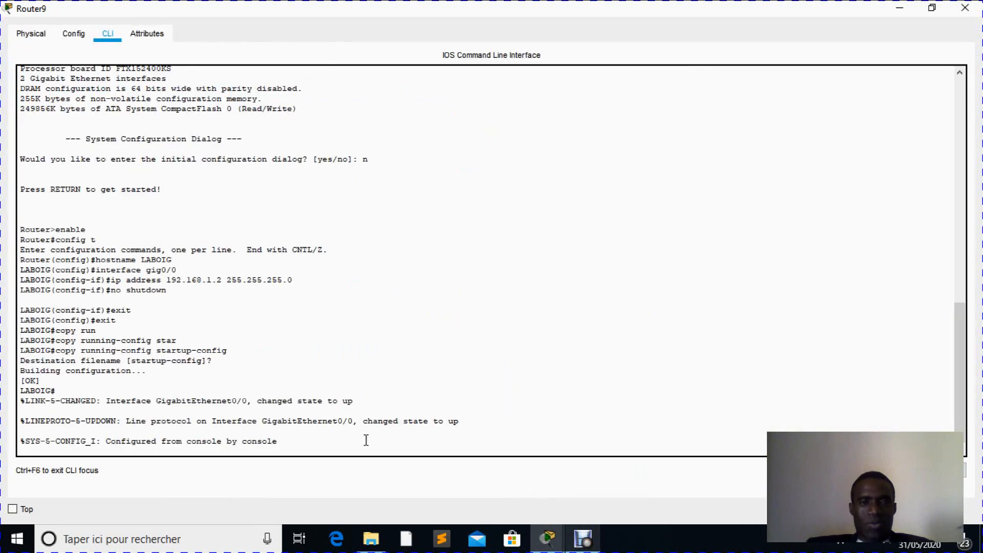
key("Return")
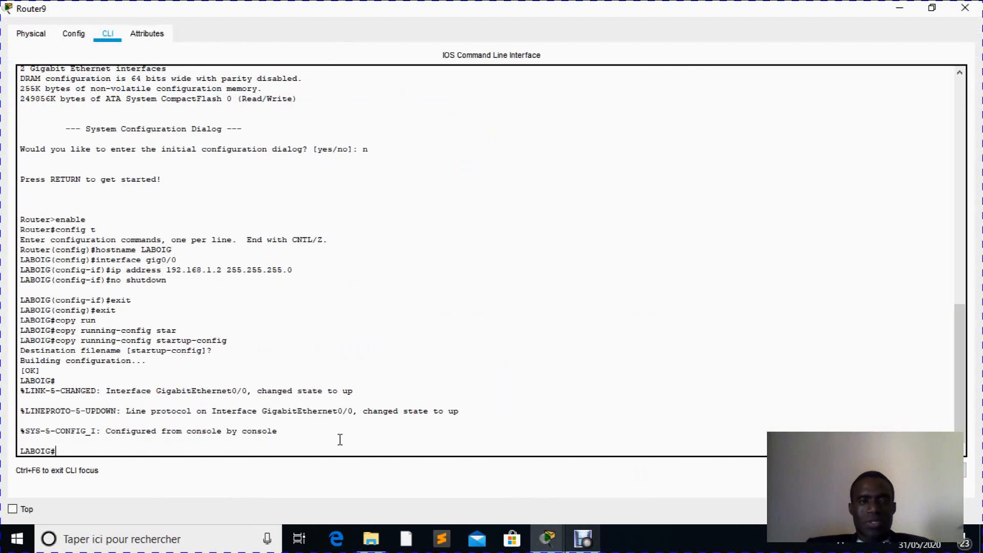
type("pin")
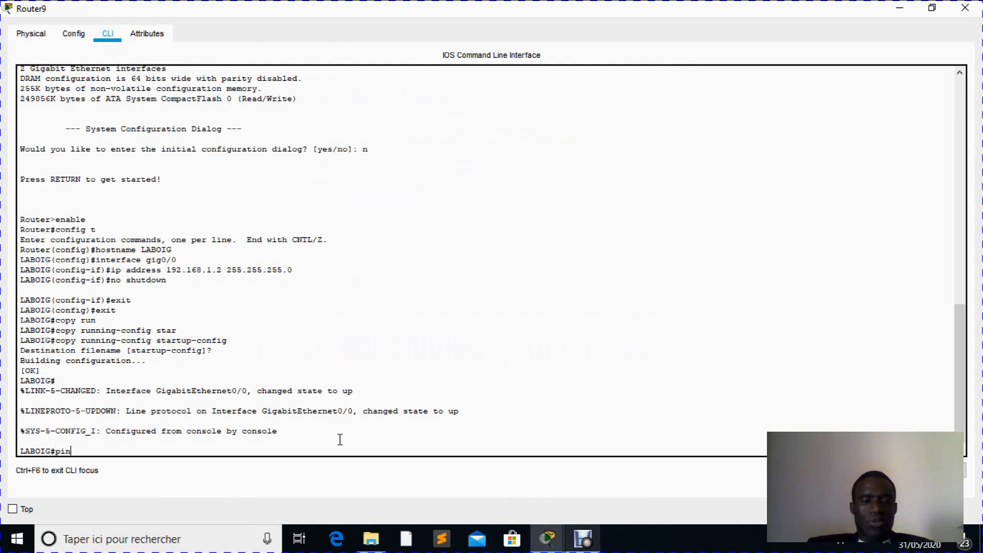
type("f")
key("BackSpace")
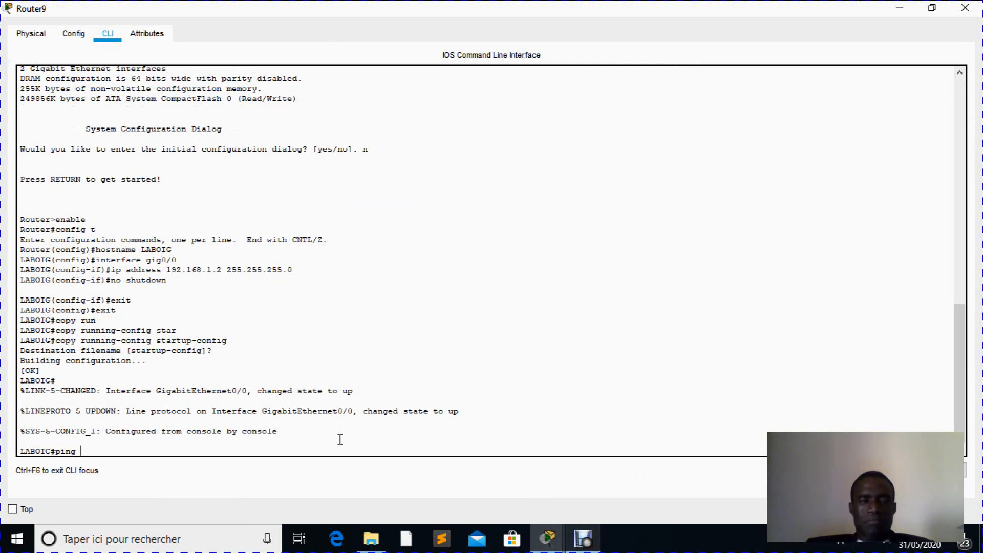
type("192.168.1.")
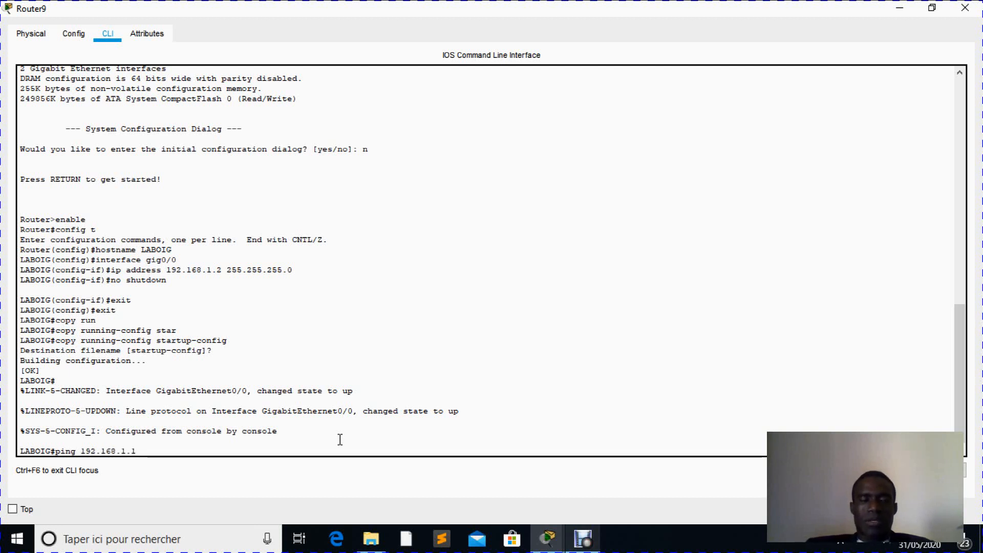
type("1")
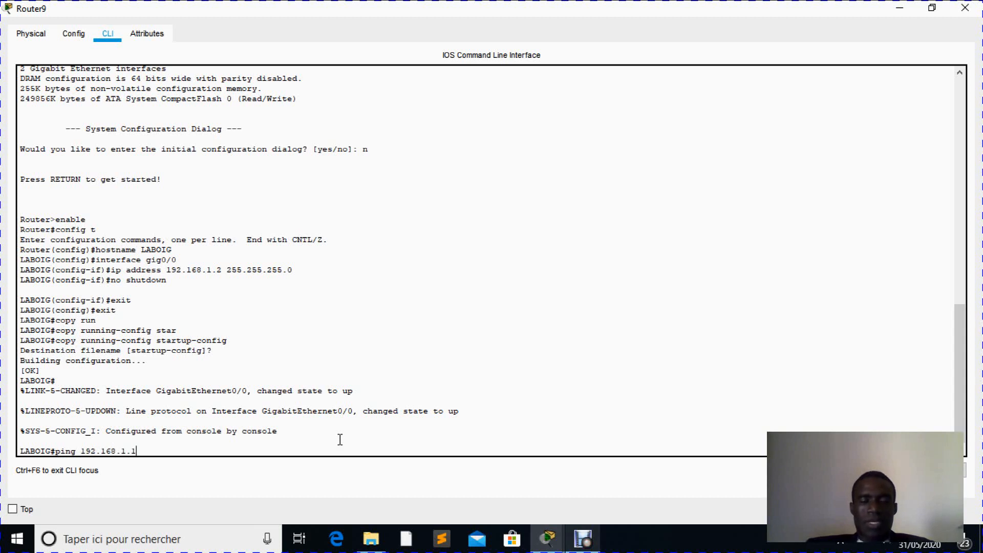
key("Return")
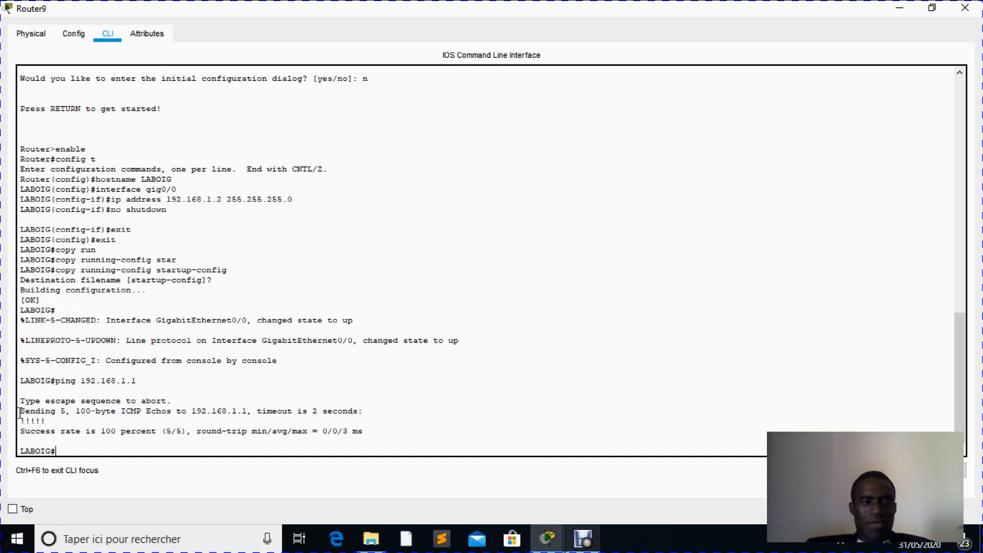
- Highlight the echo marks and the success ratio in the router's ping output, and minimize the router's window
left_click_drag(19, 413, 48, 421)
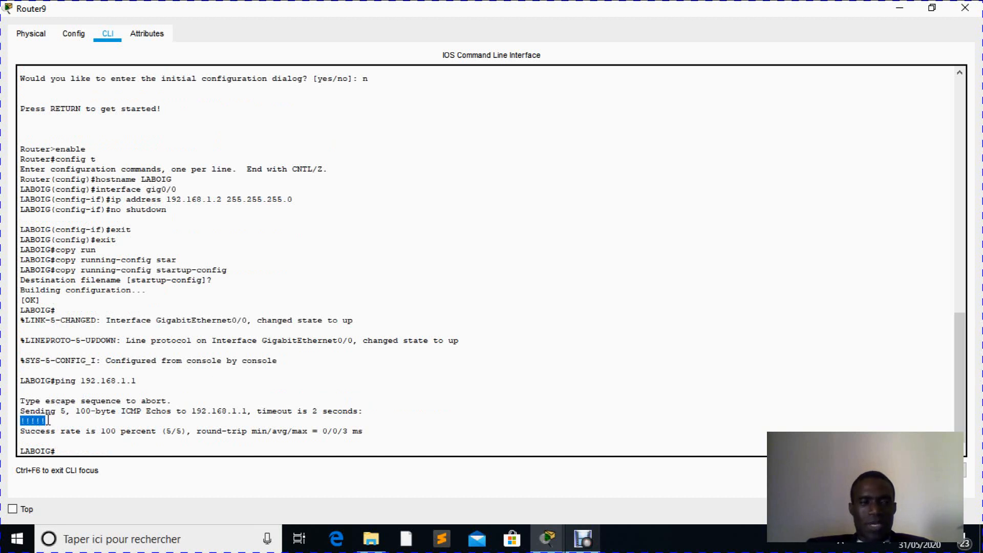
left_click(161, 431)
left_click_drag(162, 431, 188, 431)
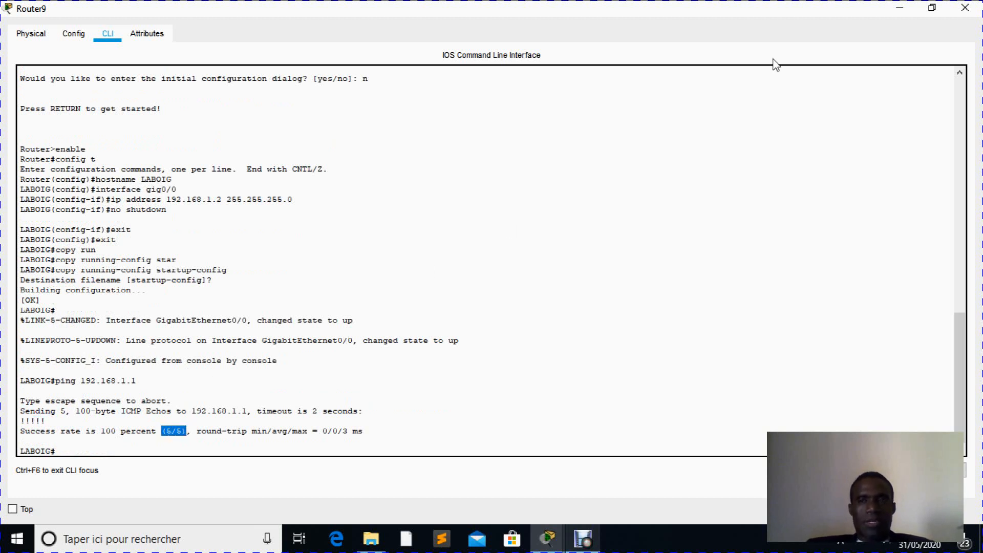
left_click(899, 11)
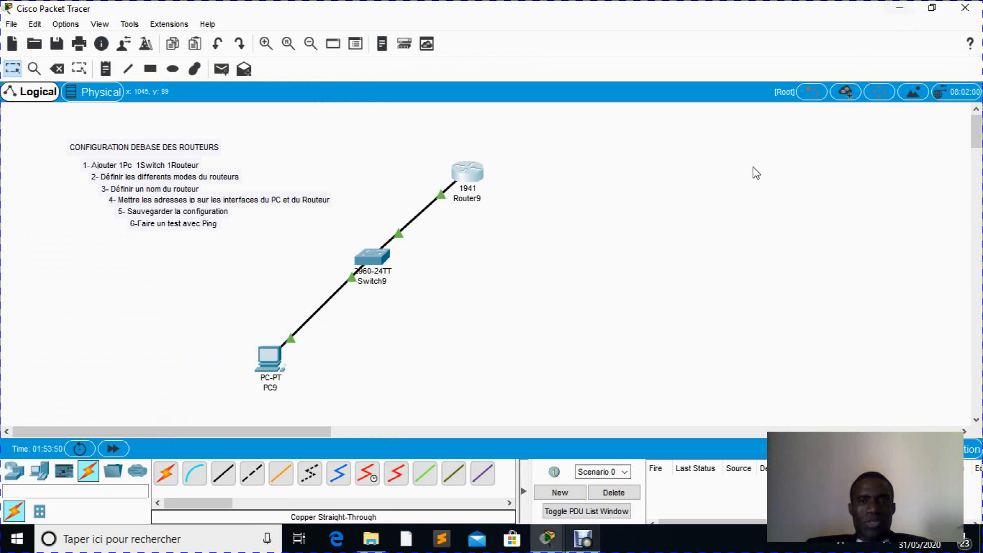
- Send a simple PDU from Router9 to PC9 and another from PC9 to Router9
left_click(222, 70)
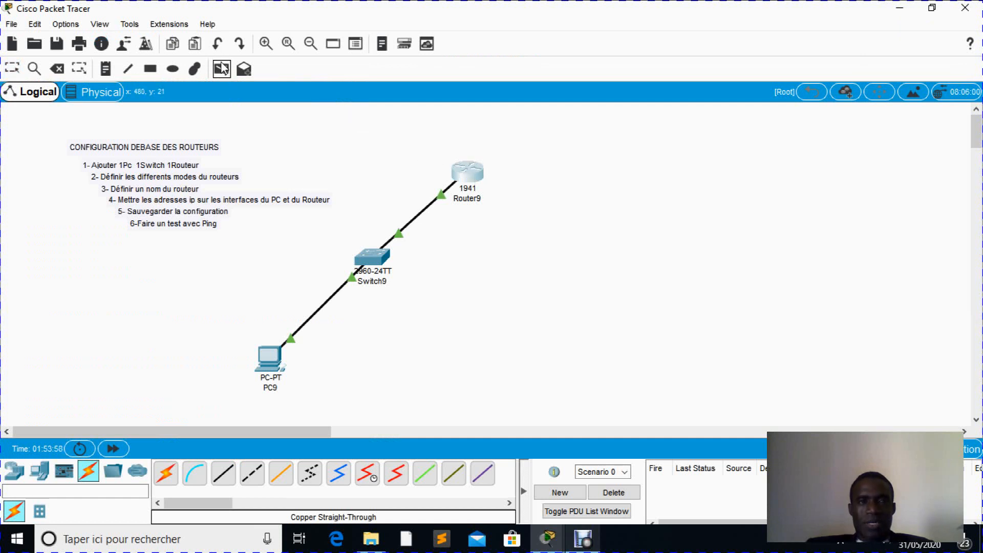
left_click(468, 174)
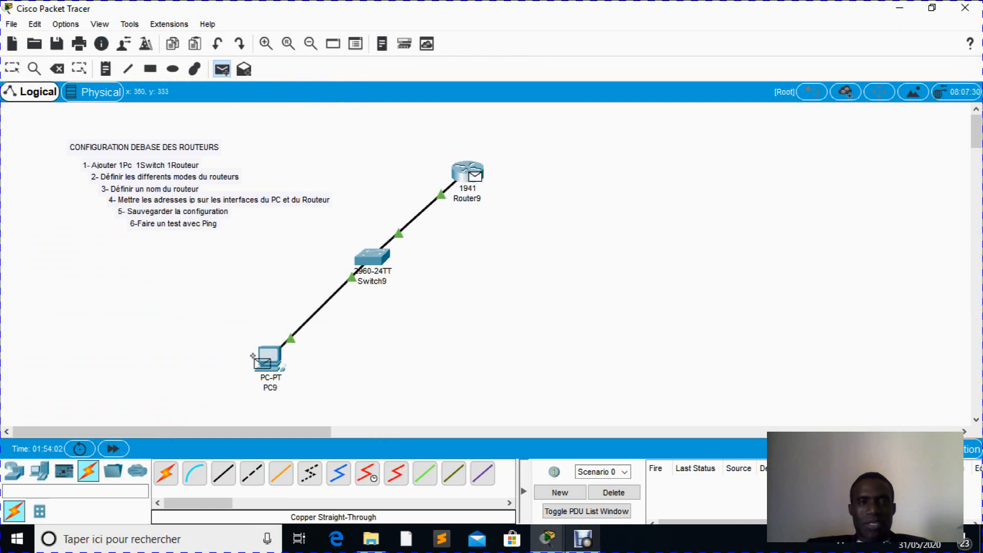
left_click(273, 363)
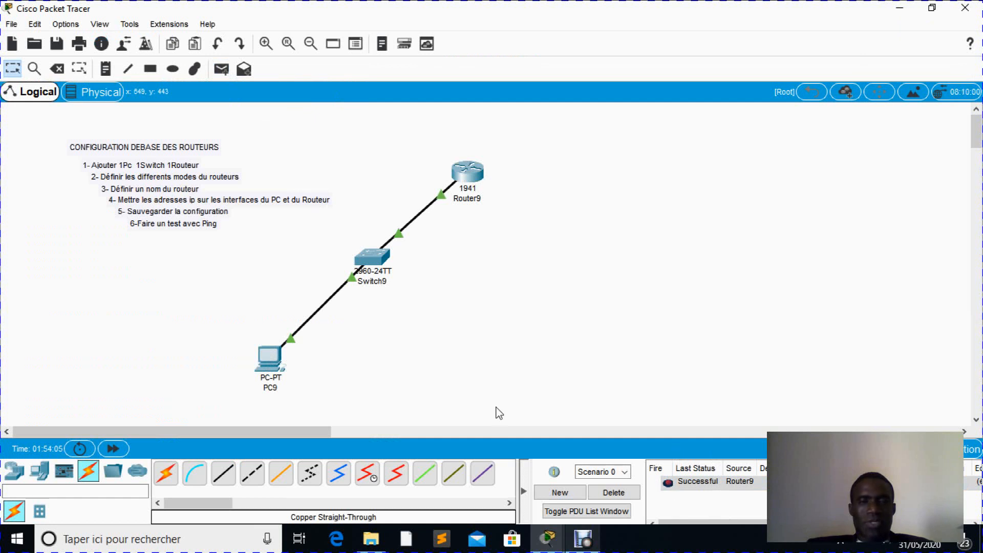
left_click(221, 69)
left_click(271, 359)
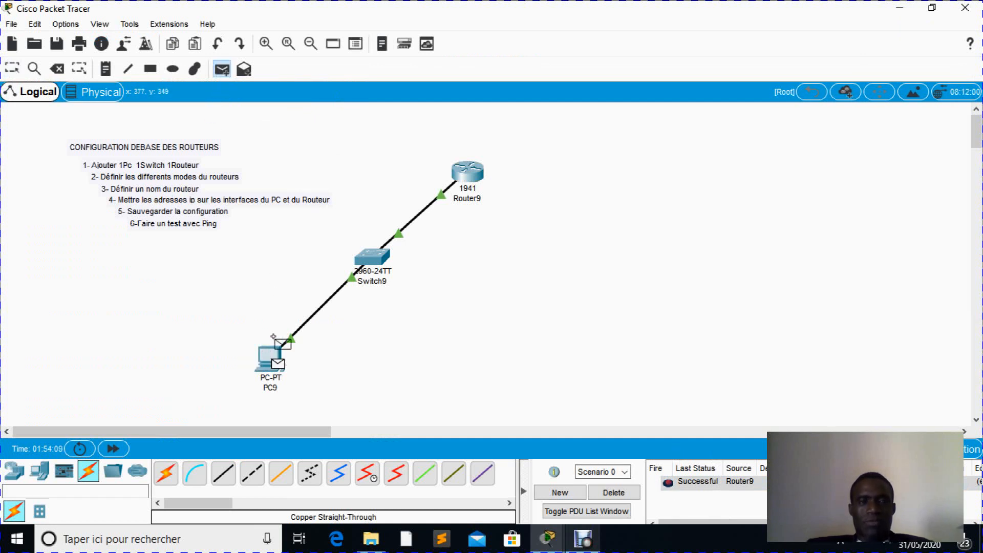
left_click(463, 172)
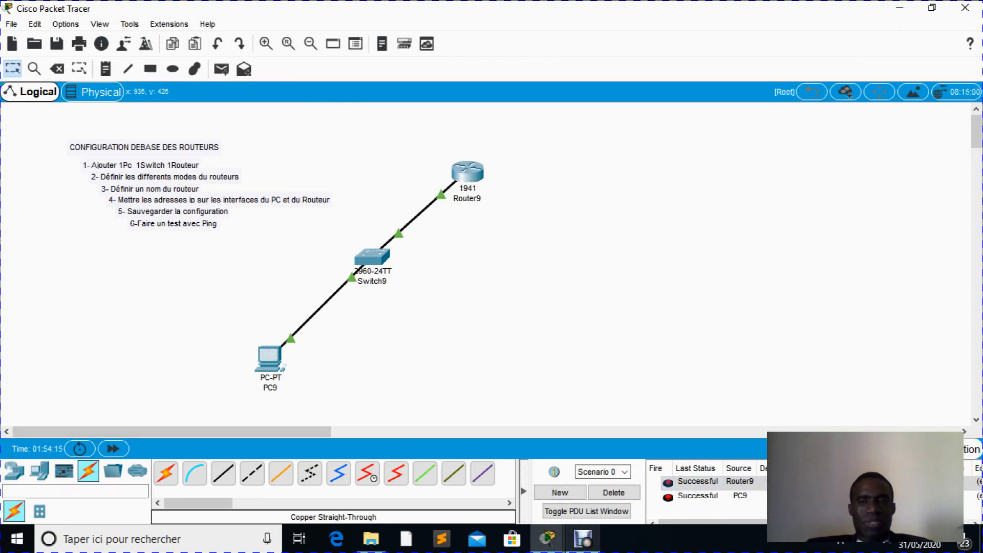
- Switch the workspace to Simulation mode and play the exchange of the two ICMP packets between PC9 and Router9
left_click(972, 449)
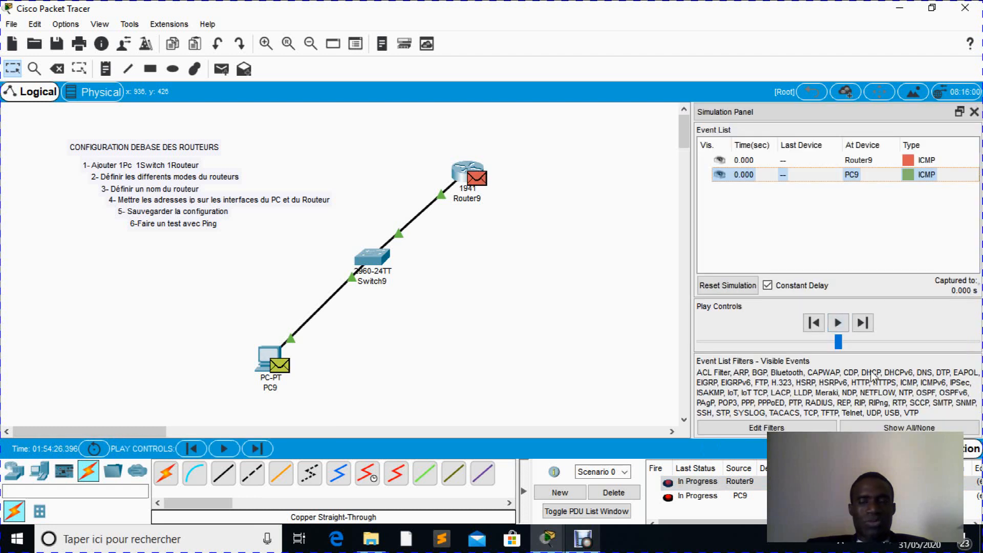
left_click(838, 323)
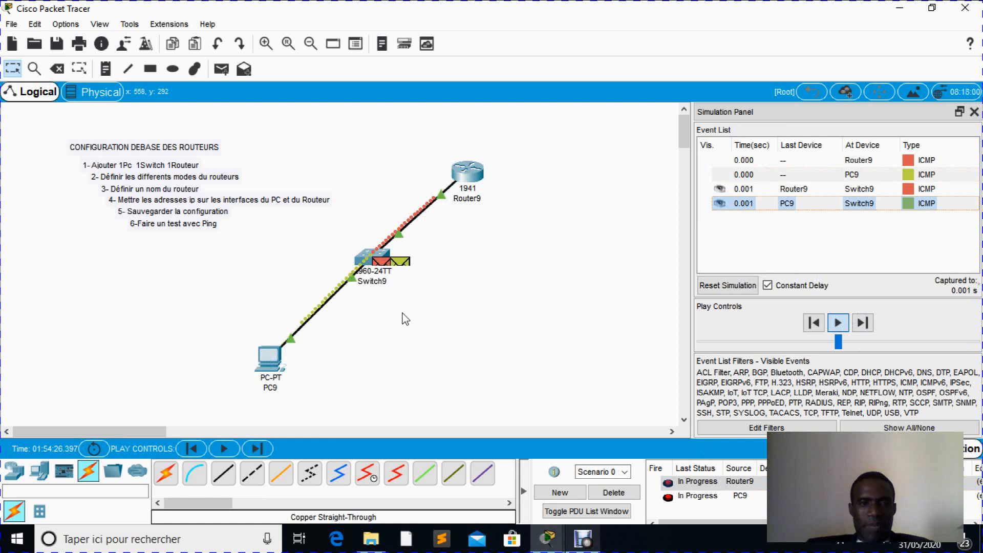